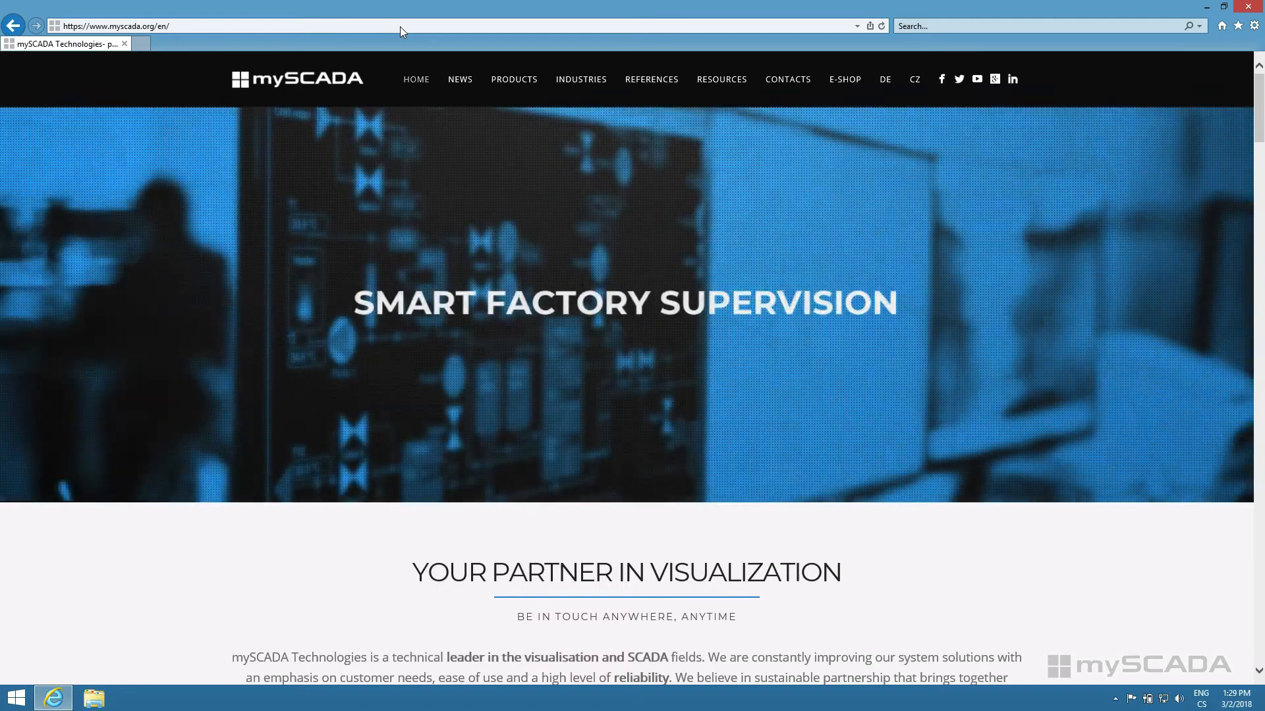
# Step: Open the mySCADA Downloads page and log in with the account email and password
pyautogui.moveTo(706, 85)
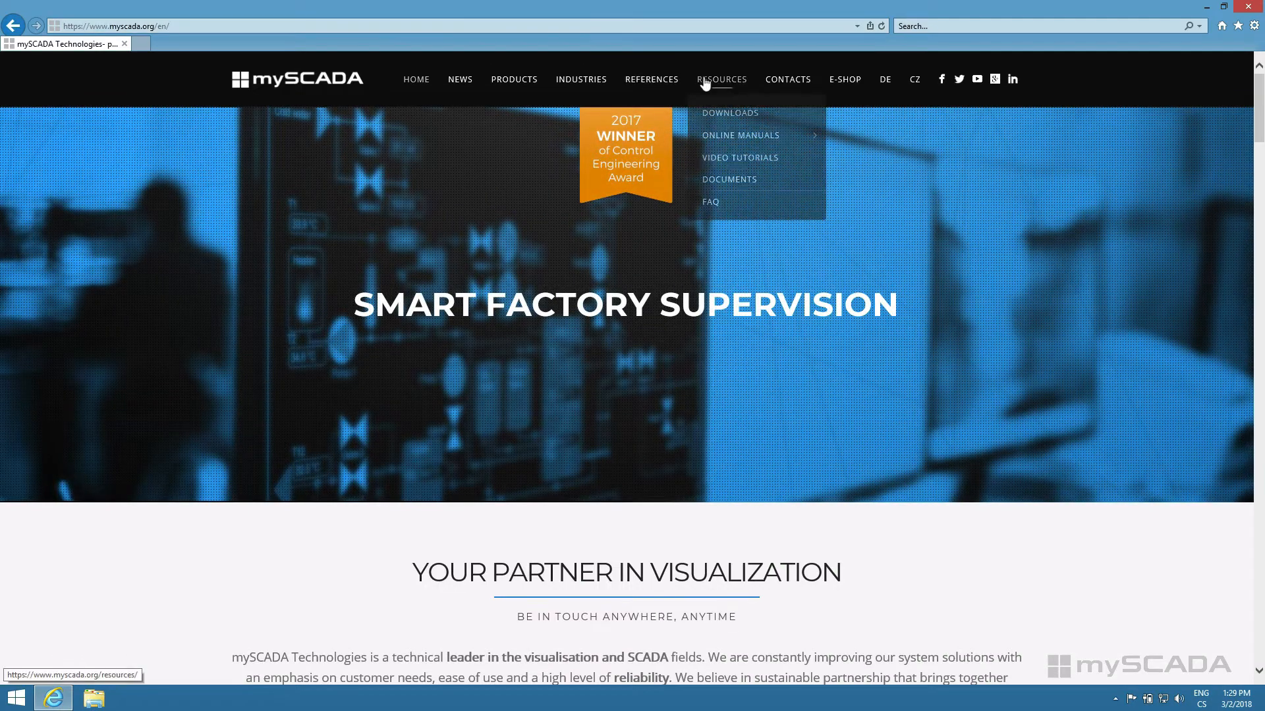
pyautogui.click(733, 114)
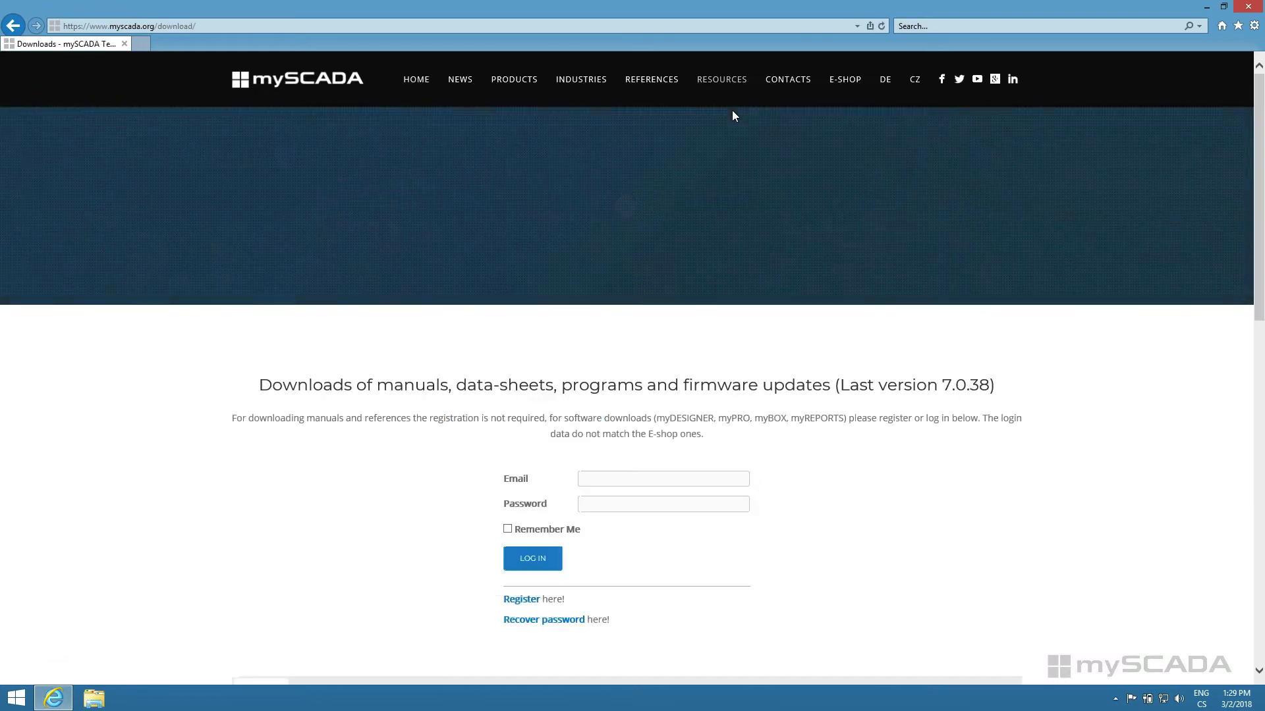
pyautogui.scroll(-3, 646, 316)
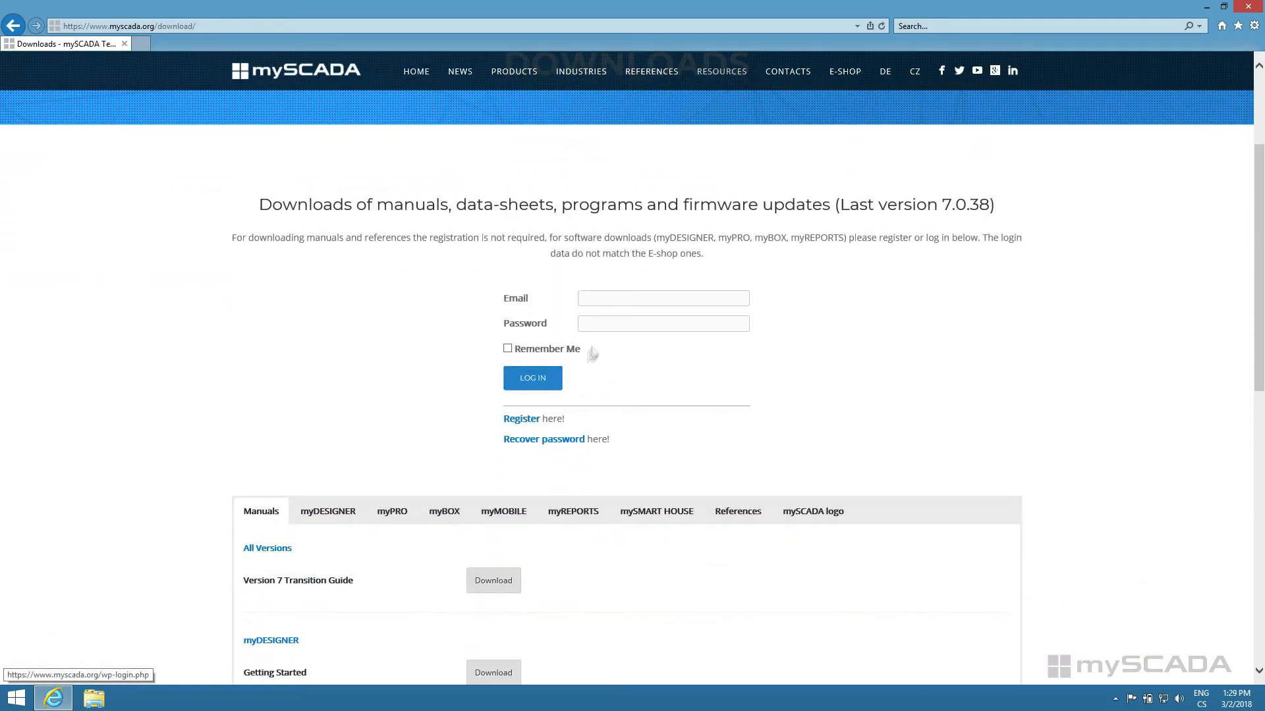
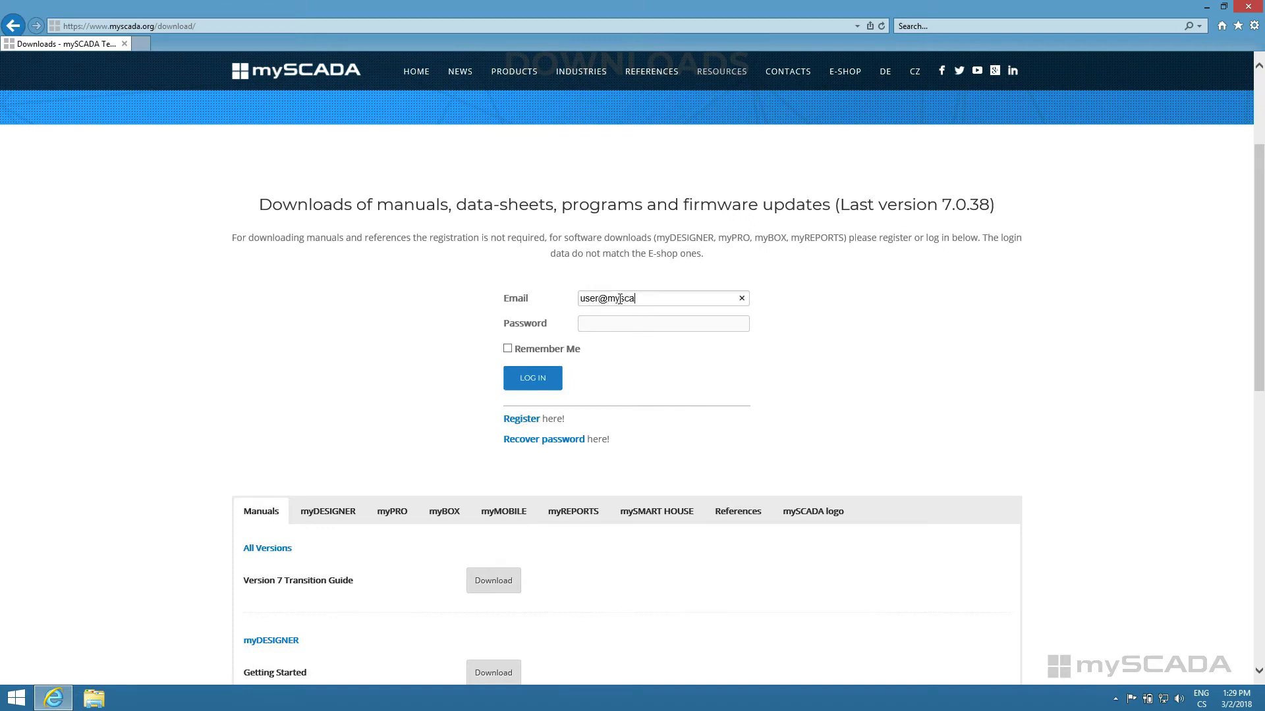
pyautogui.press('Tab')
pyautogui.click(540, 378)
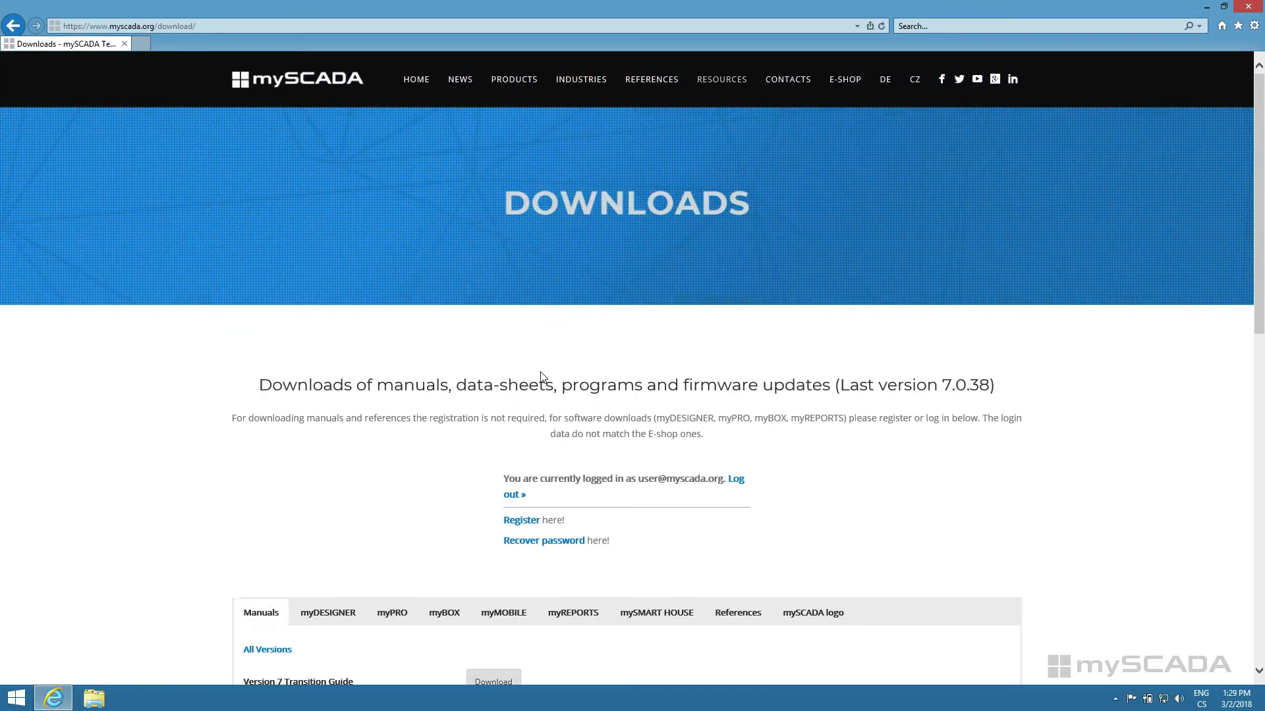
# Step: Download the myDESIGNER installer for Windows 32/64 bit and save the setup file
pyautogui.scroll(-4, 542, 372)
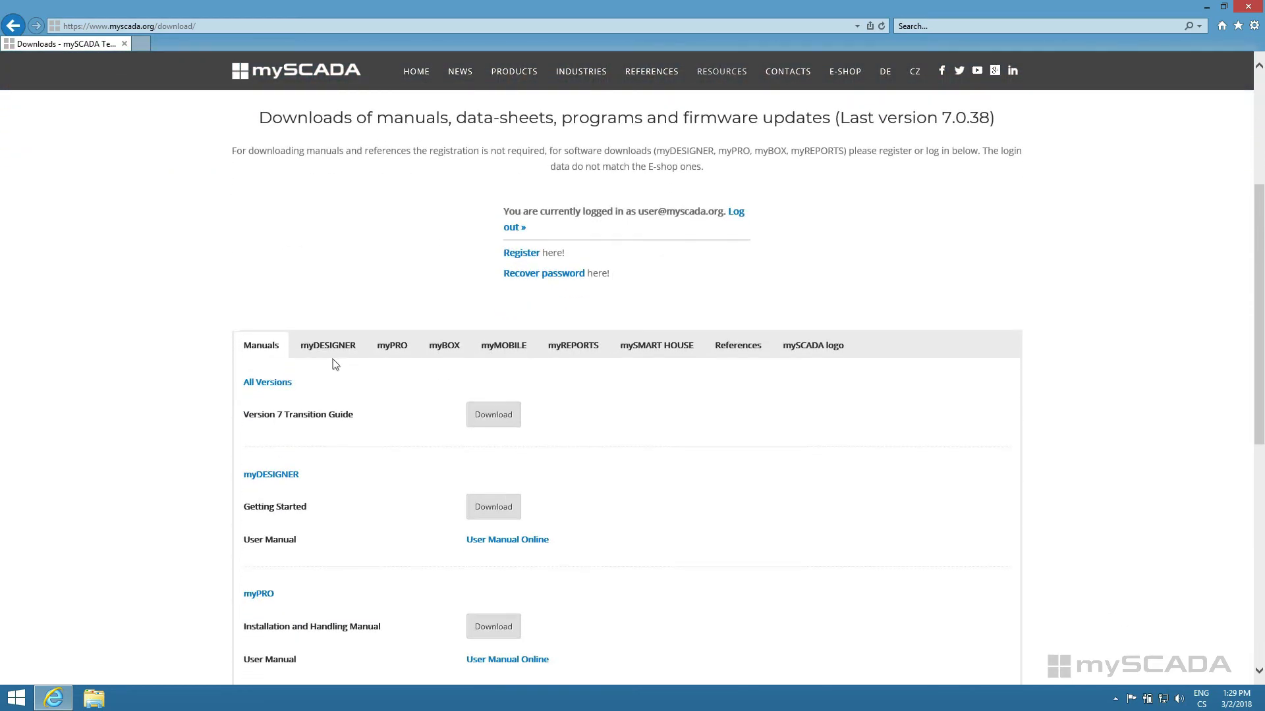
pyautogui.click(328, 352)
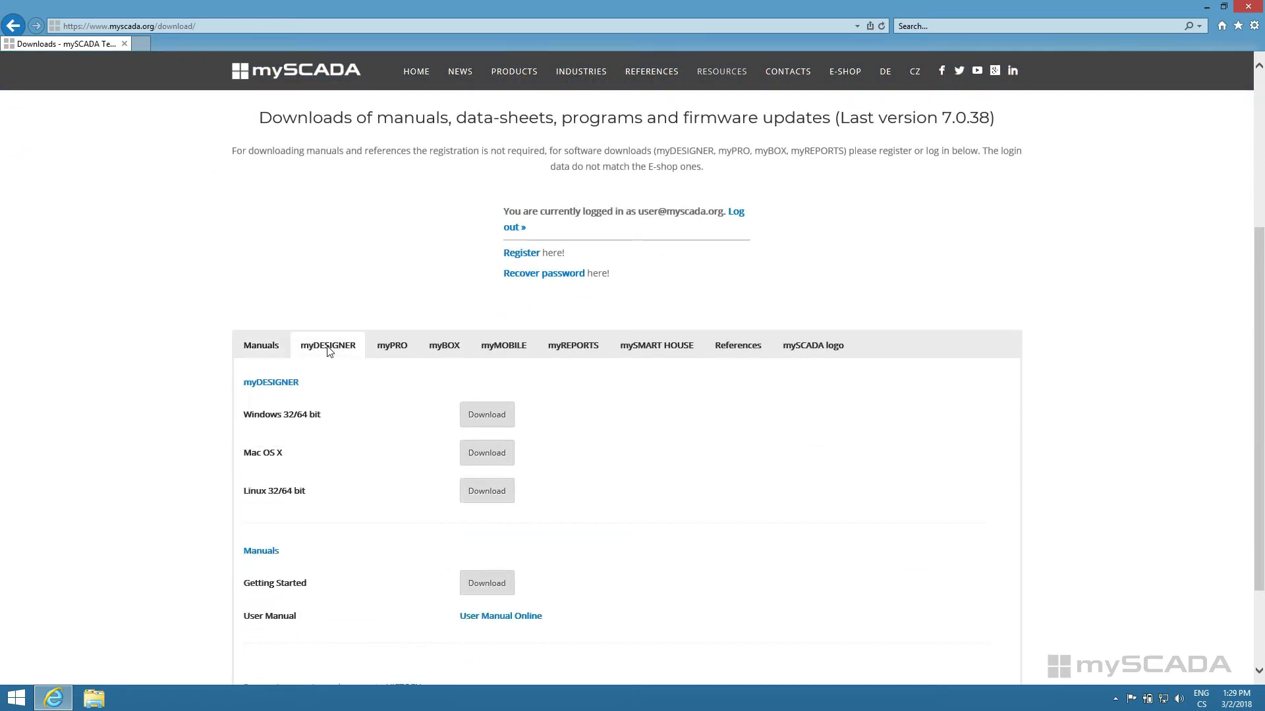
pyautogui.scroll(-1, 329, 353)
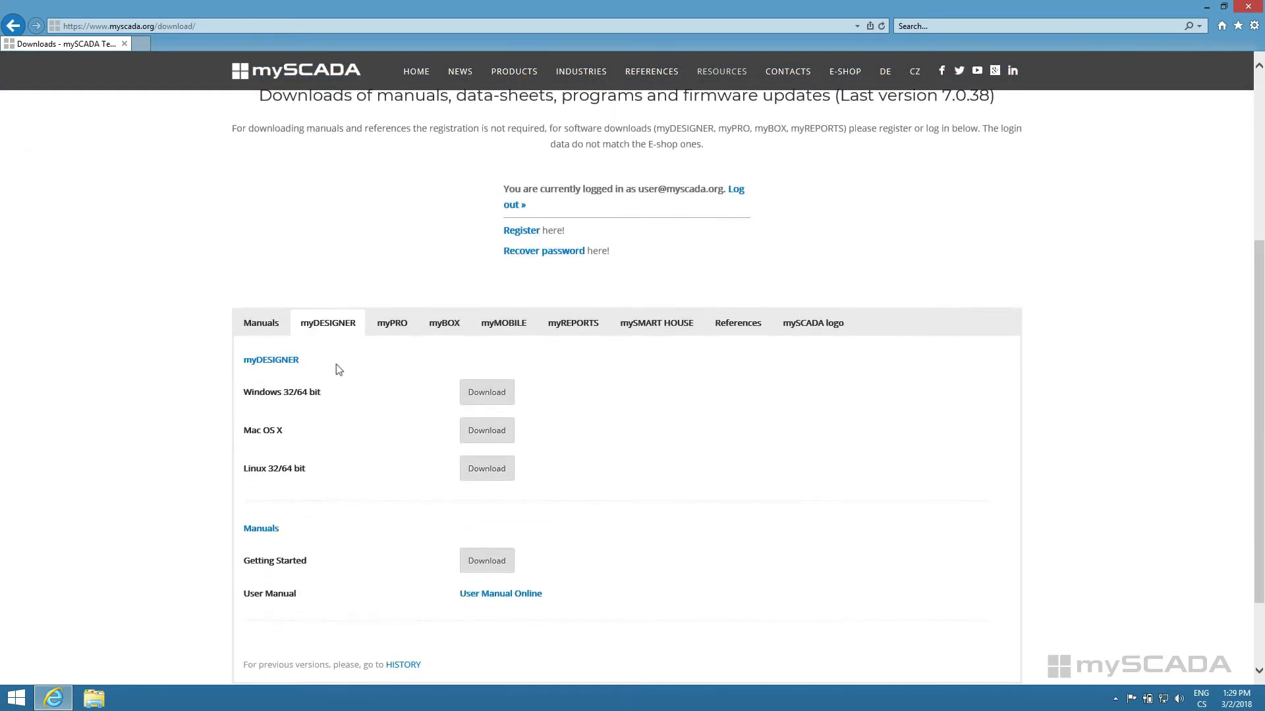
pyautogui.click(485, 394)
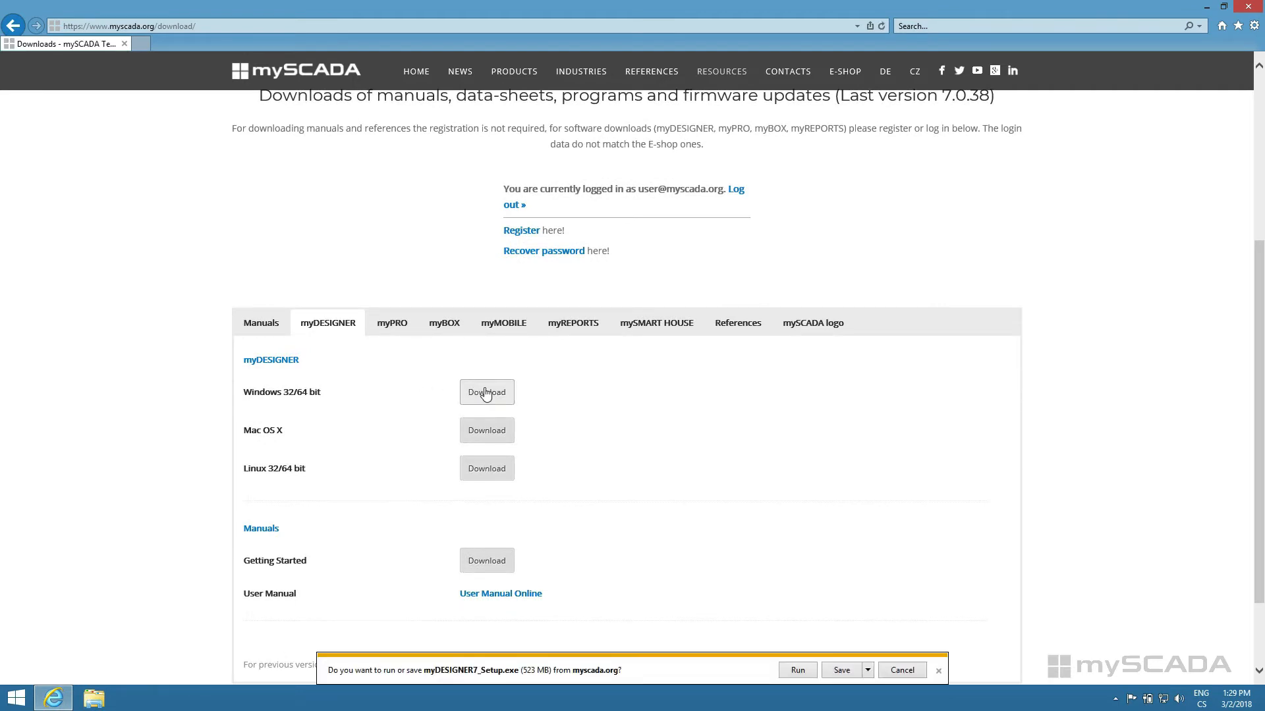
pyautogui.click(841, 669)
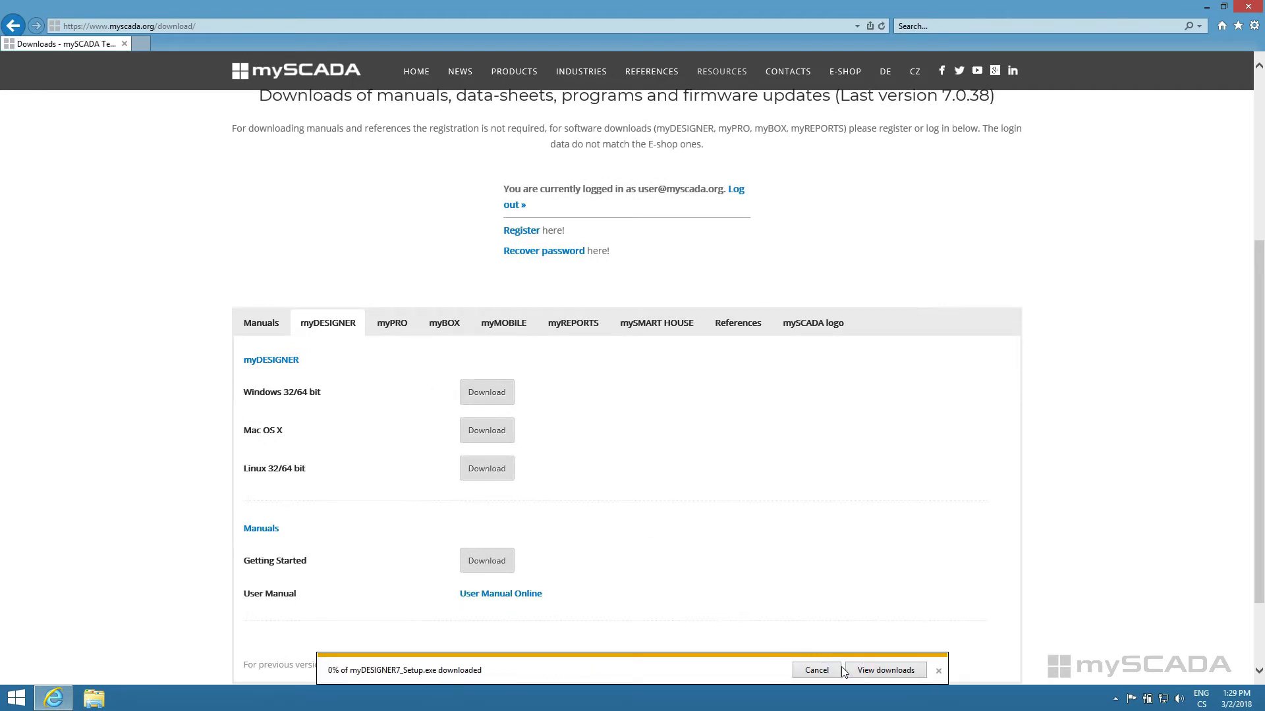
# Step: Download the myPRO Runtime installer for Windows 64 bit and save the file
pyautogui.click(392, 329)
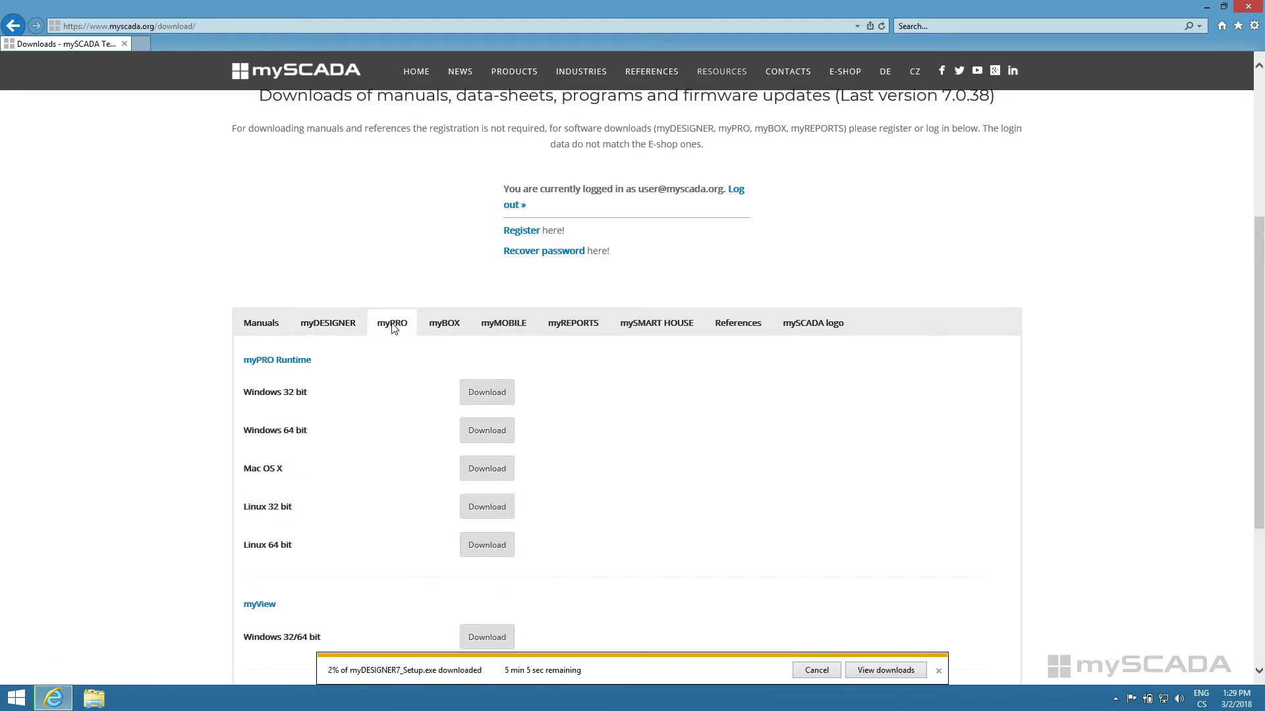
pyautogui.click(486, 432)
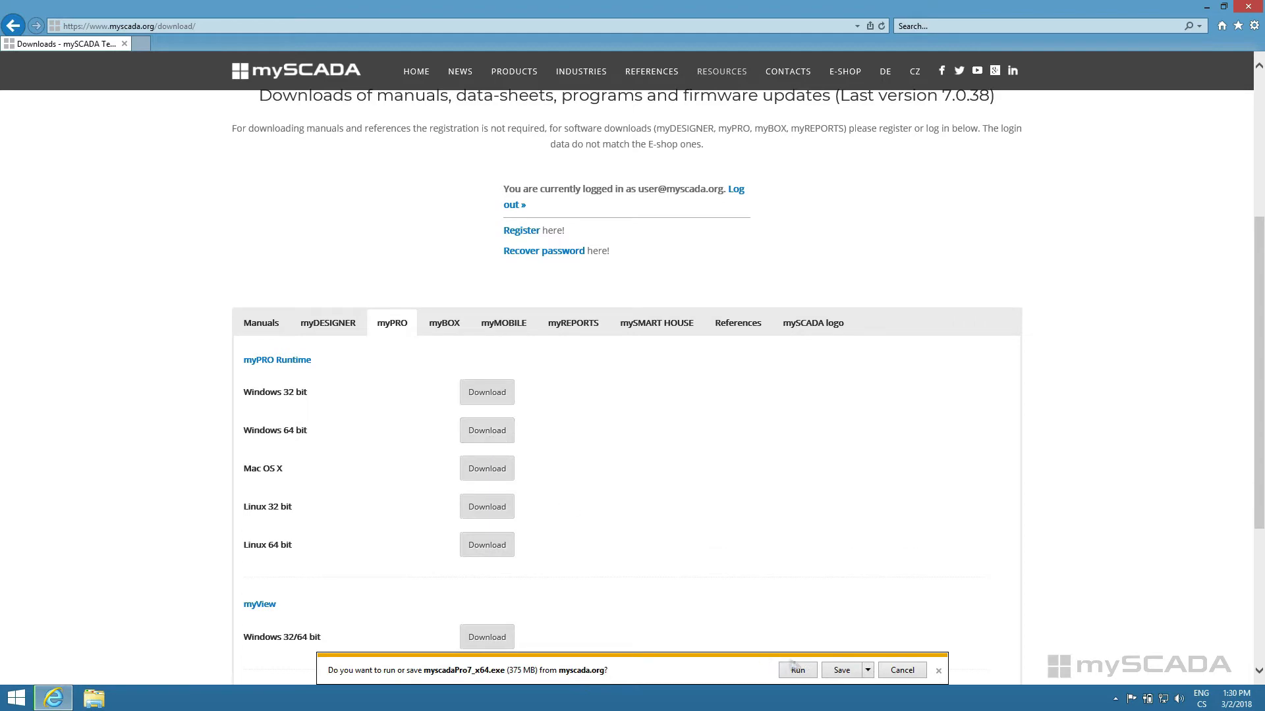
pyautogui.click(841, 670)
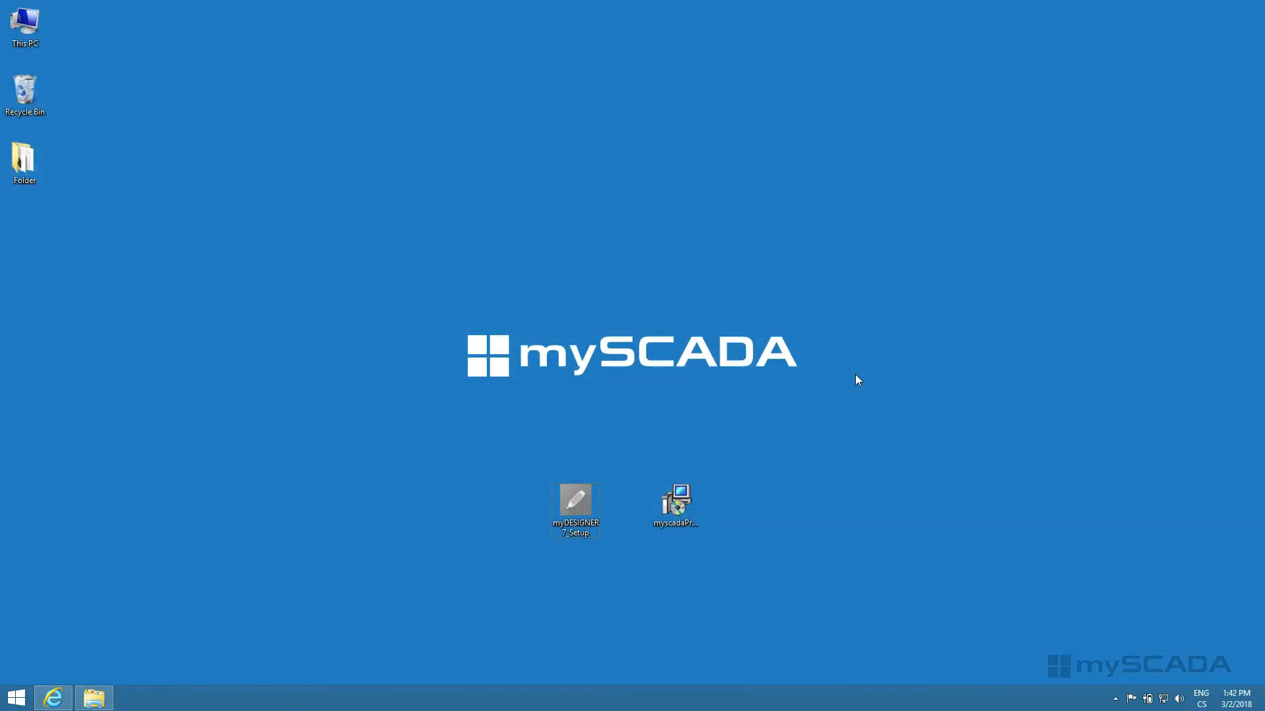
# Step: Run the myDESIGNER7 setup with administrator permission in English and accept its license agreement
pyautogui.doubleClick(575, 502)
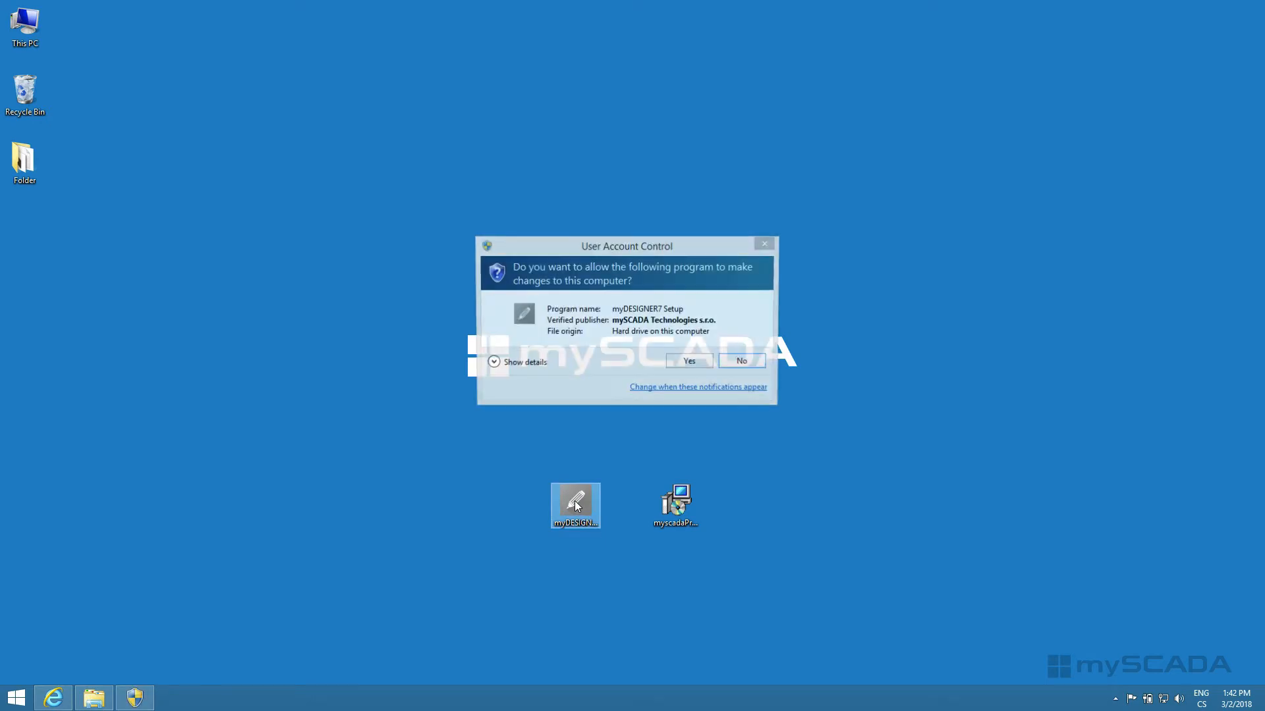
pyautogui.click(690, 362)
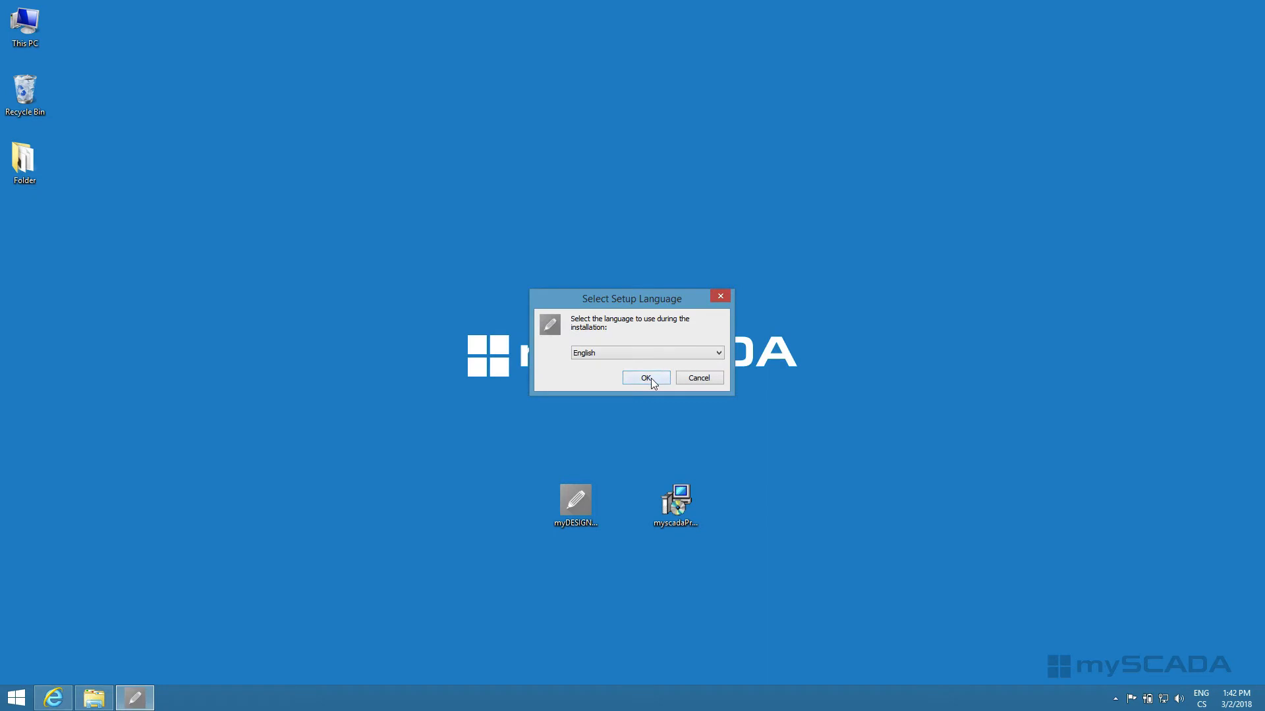
pyautogui.click(647, 378)
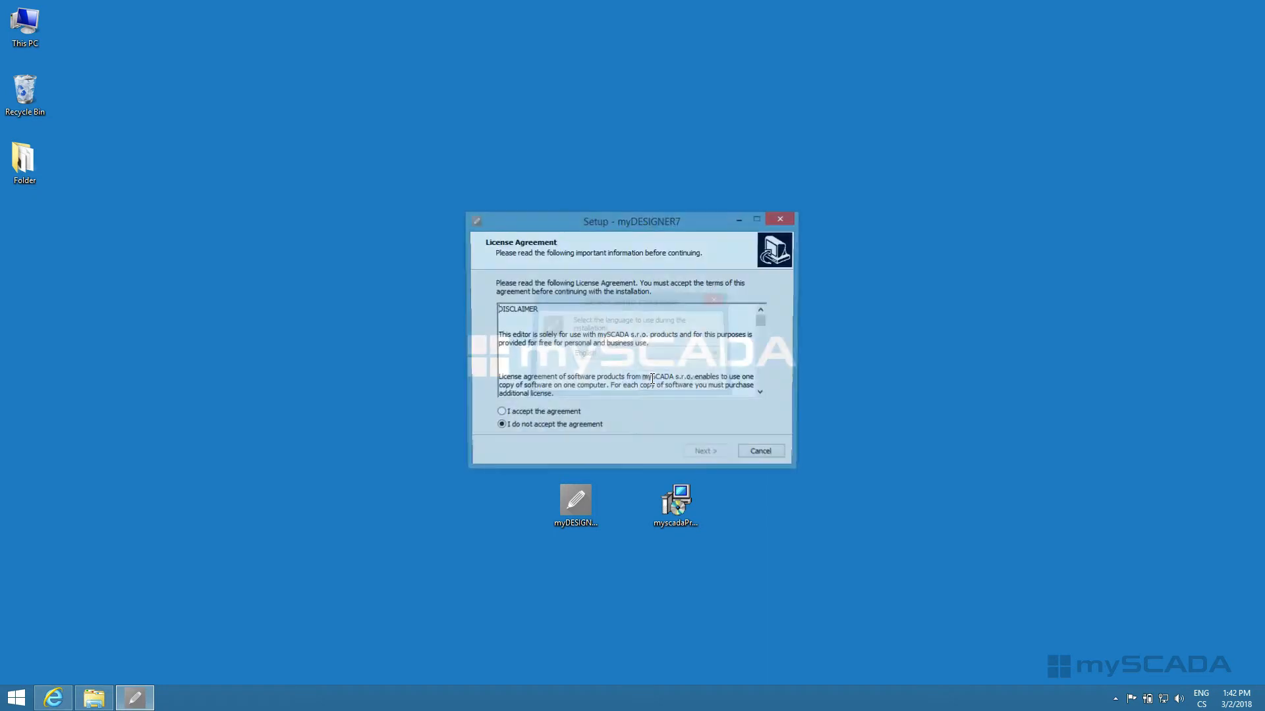
pyautogui.click(564, 415)
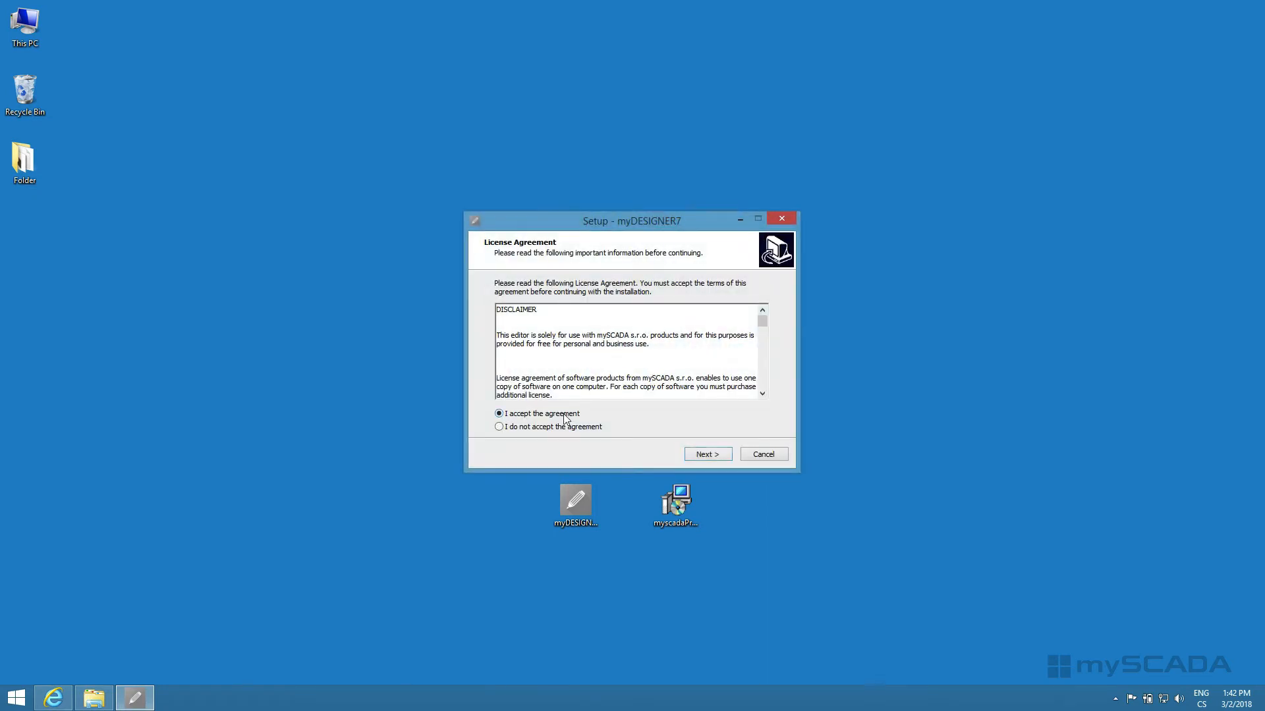
pyautogui.click(706, 456)
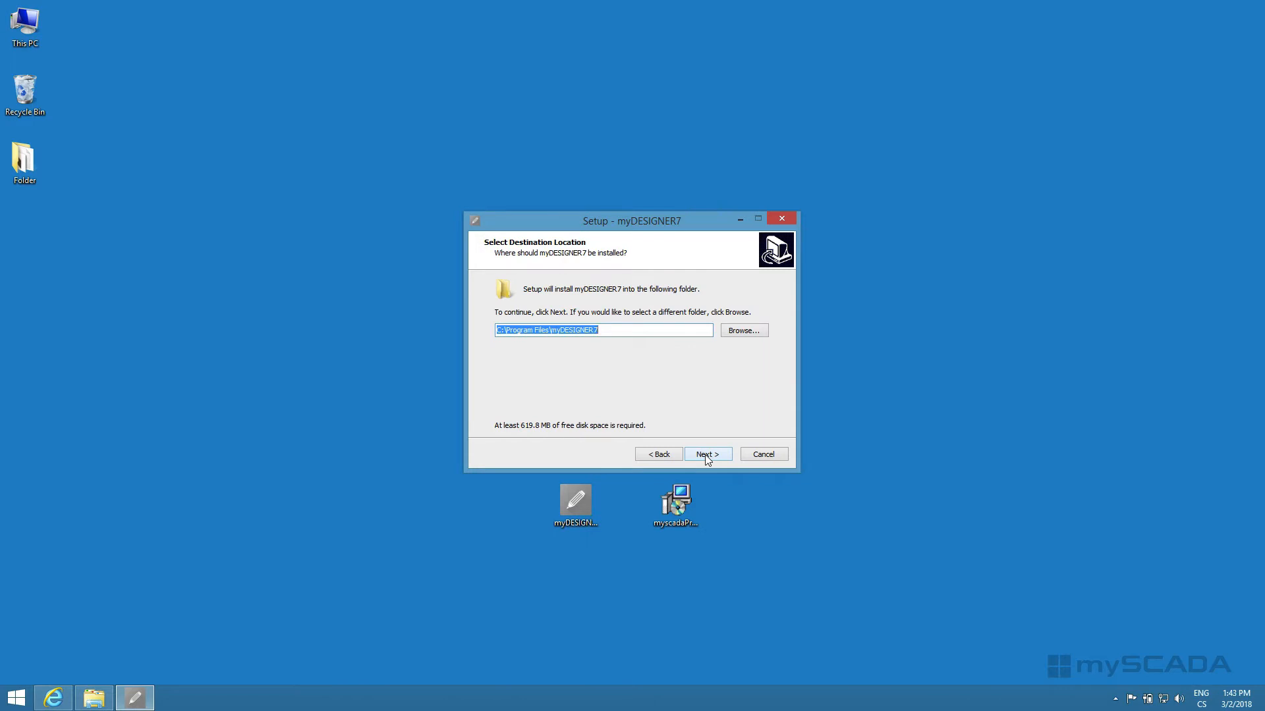
# Step: Install into the existing folder C:\Program Files\myDESIGNER7 and keep myDESIGNER7 as the Start Menu folder
pyautogui.click(706, 456)
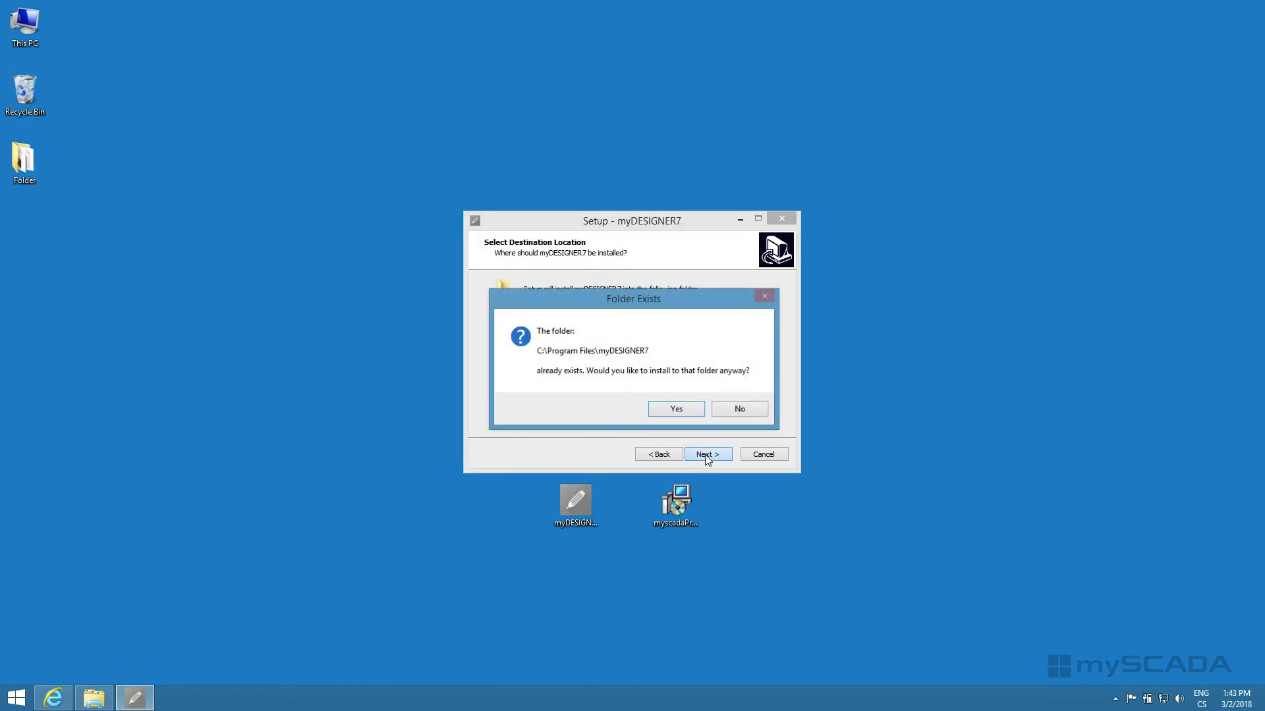
pyautogui.click(677, 410)
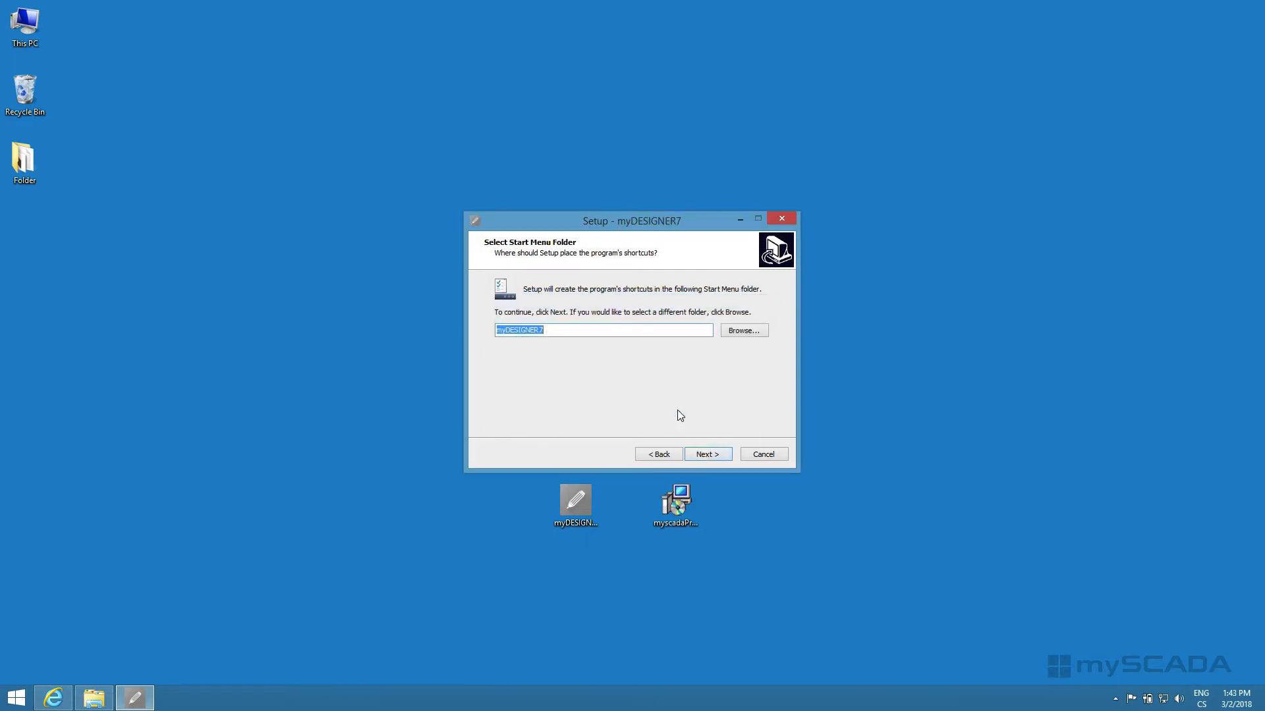
pyautogui.click(707, 455)
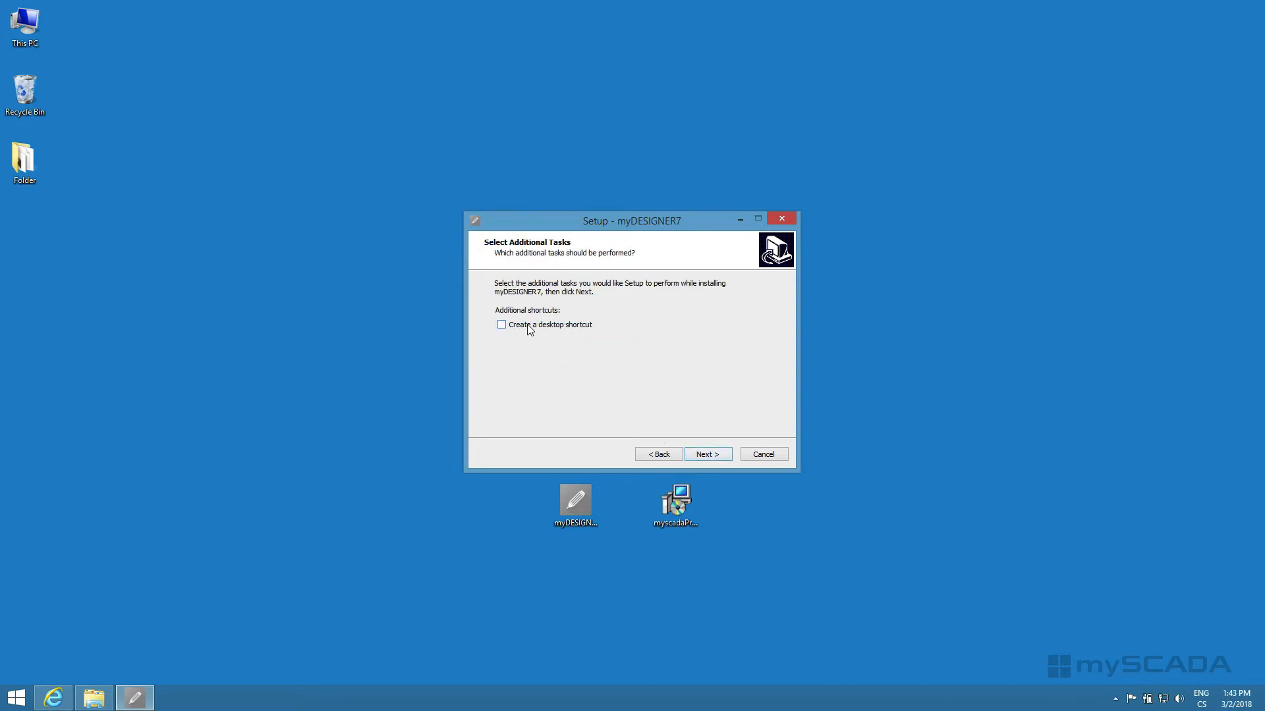
# Step: Enable the desktop shortcut, install myDESIGNER7 and finish its setup wizard
pyautogui.click(527, 325)
pyautogui.click(706, 454)
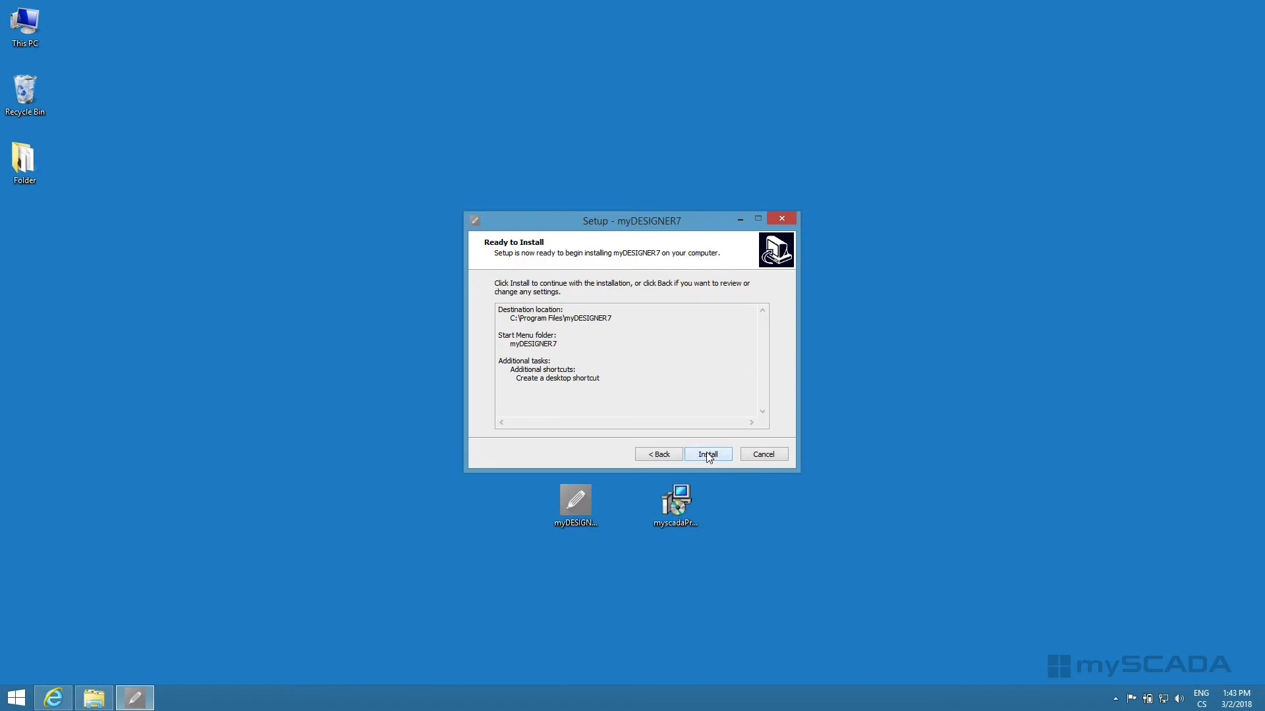
pyautogui.click(707, 454)
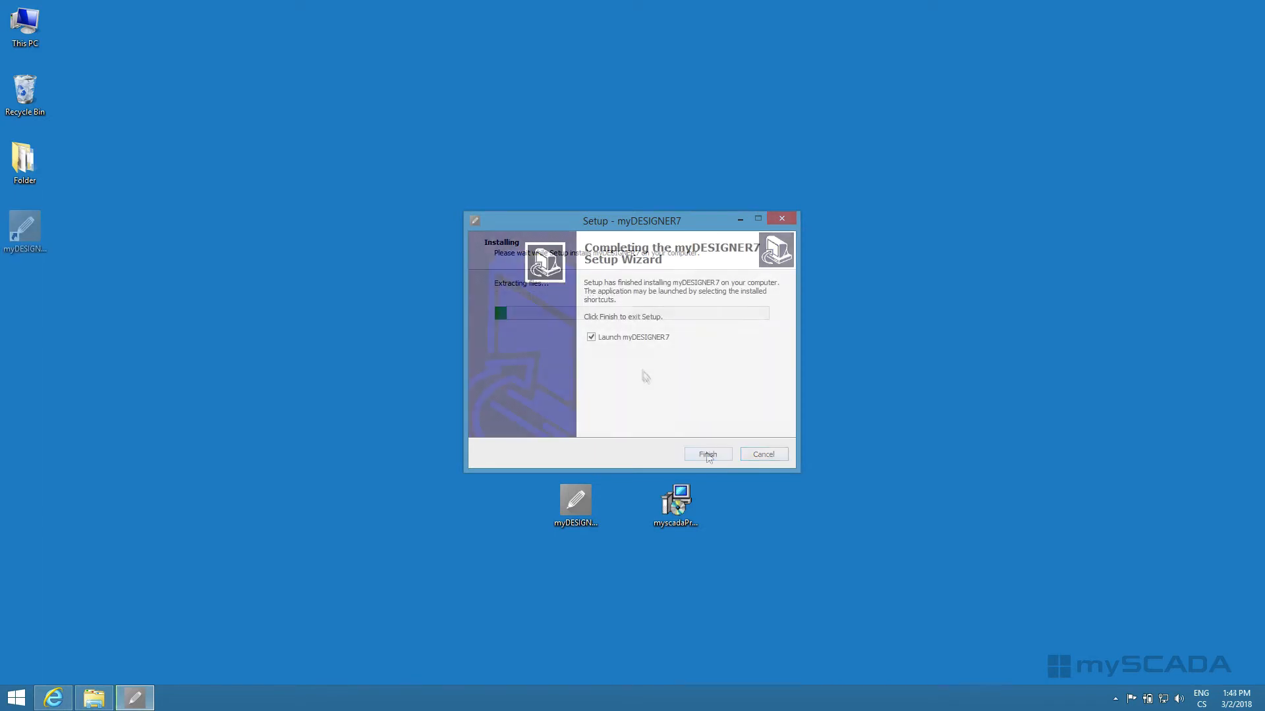
pyautogui.click(708, 455)
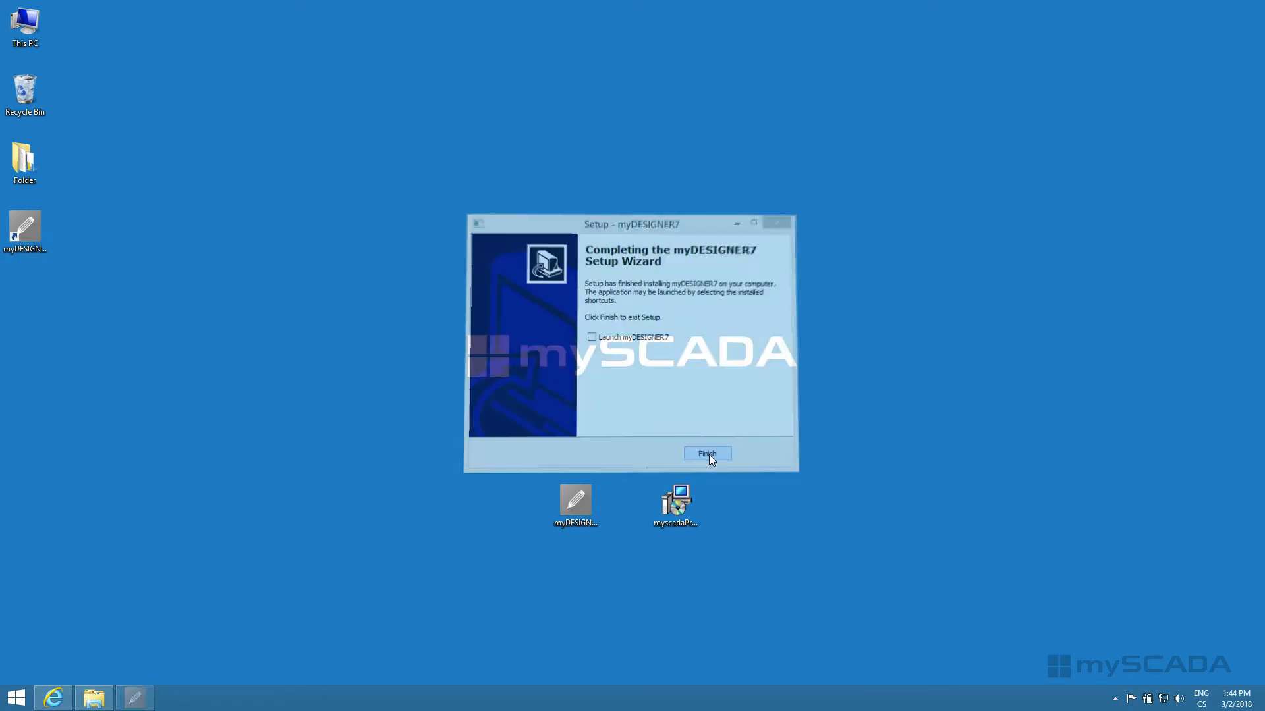
# Step: Run the downloaded myscadaPro installer with administrator permission and accept the mySCADA license agreement
pyautogui.doubleClick(676, 502)
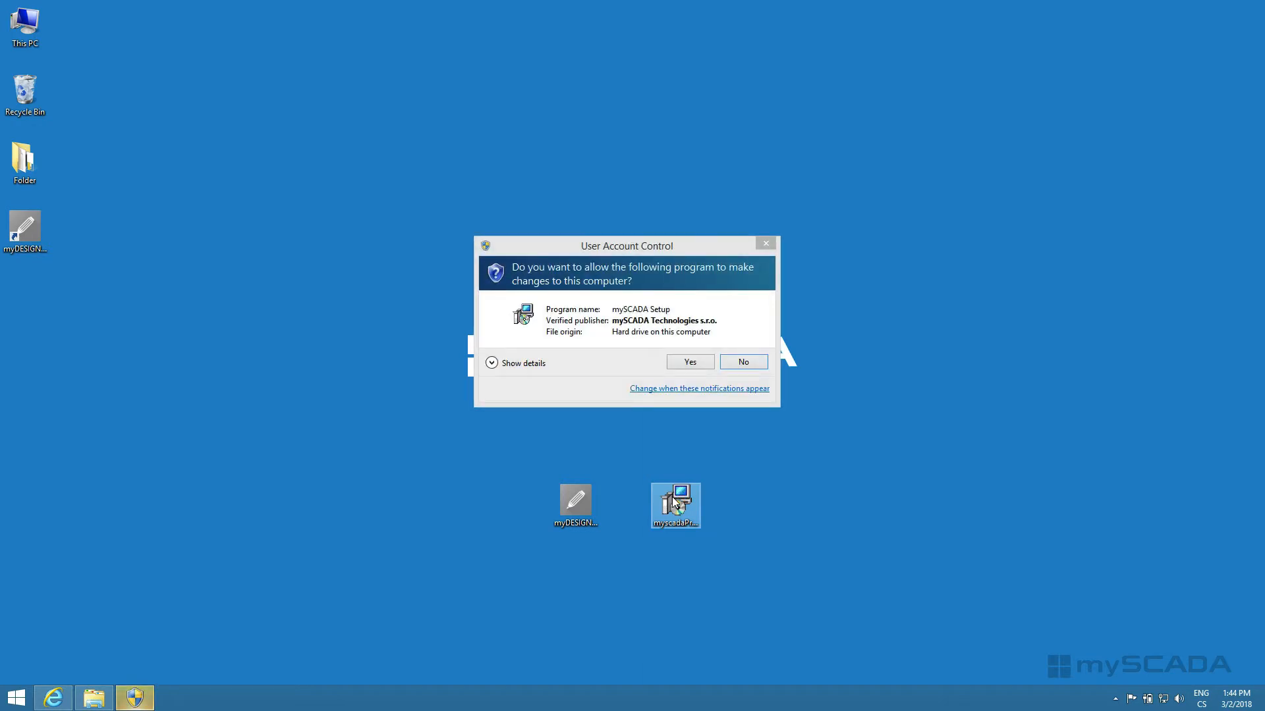
pyautogui.click(690, 362)
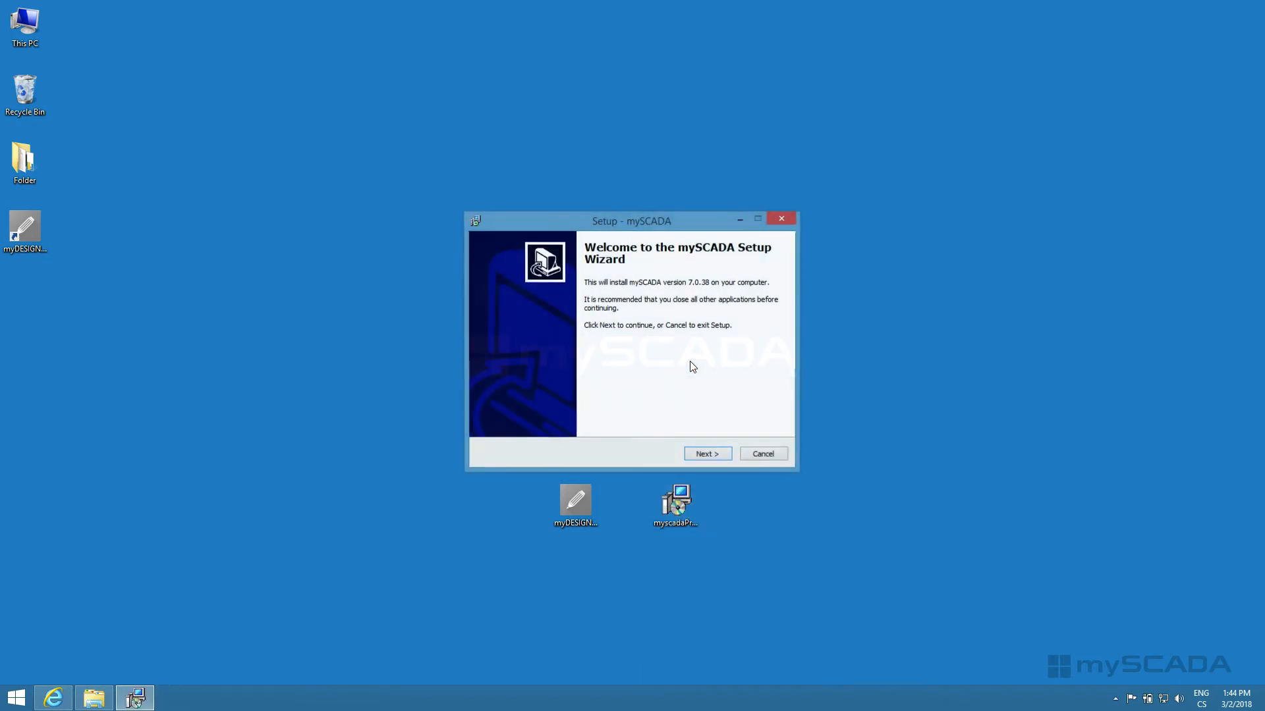
pyautogui.click(698, 454)
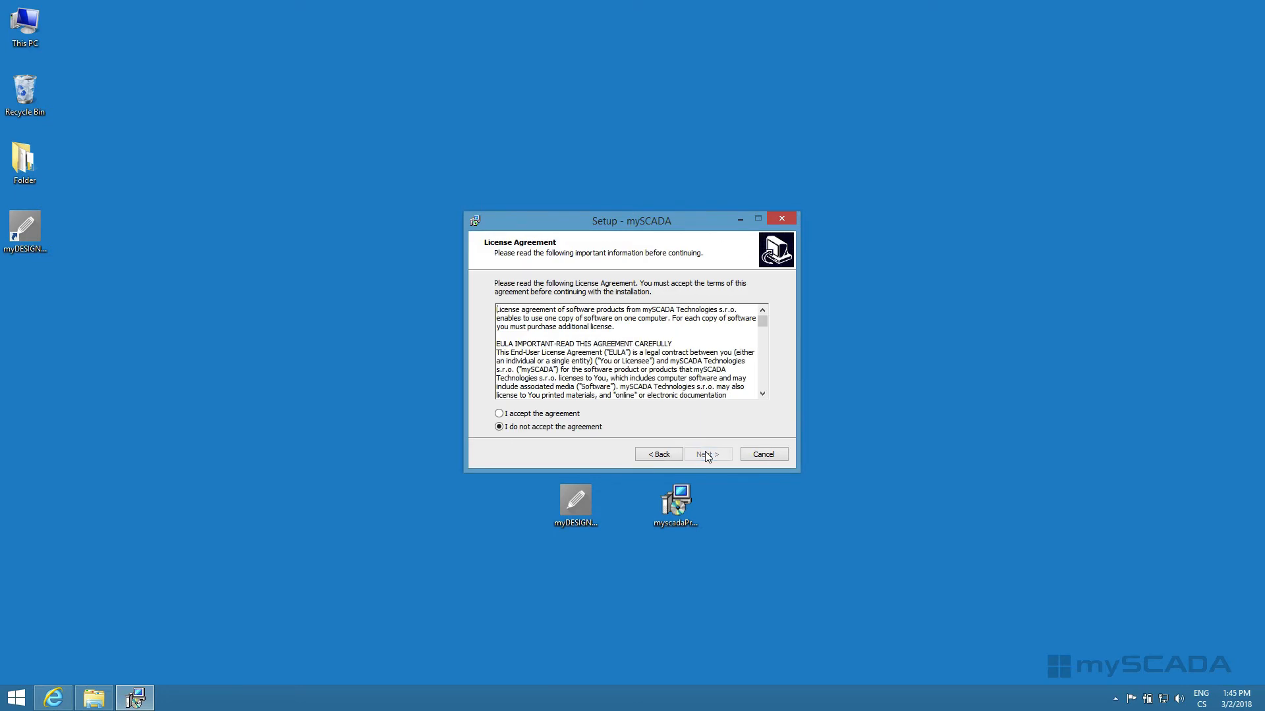
pyautogui.click(569, 415)
pyautogui.click(707, 454)
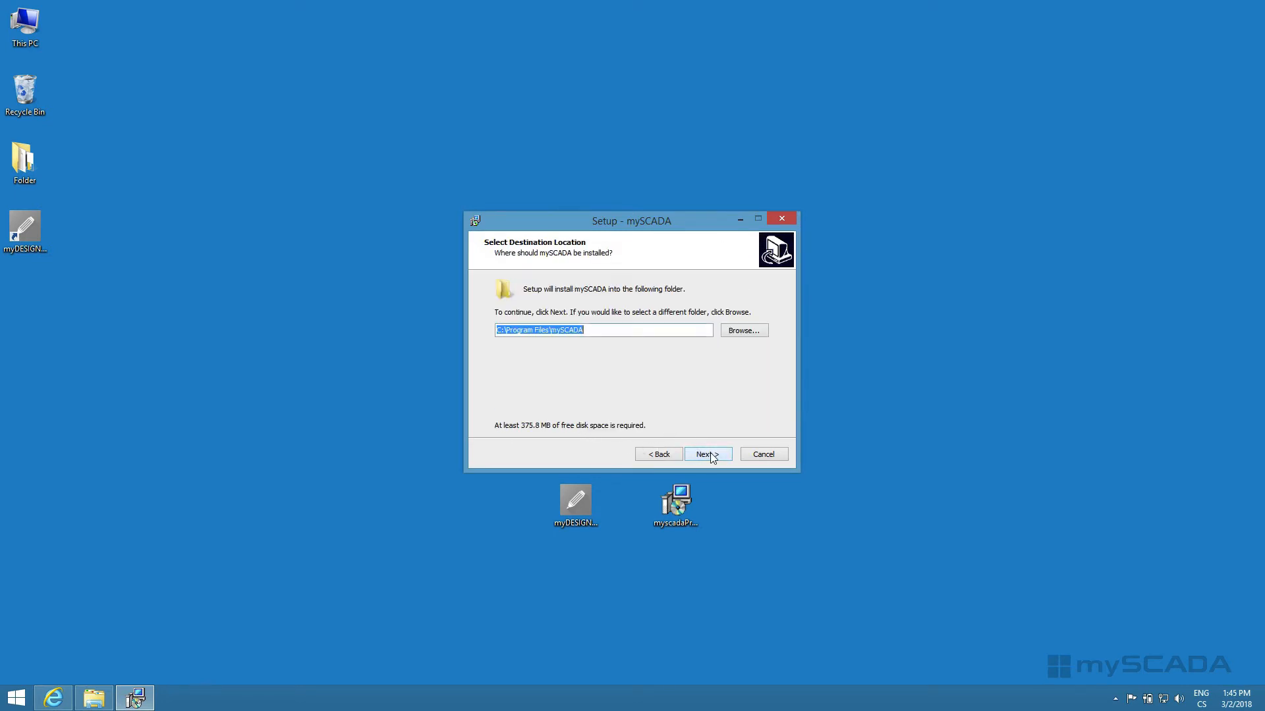
# Step: Use the existing folder C:\Program Files\mySCADA and keep HTTP port 80 and HTTPS port 443 for the HMI web server
pyautogui.click(708, 454)
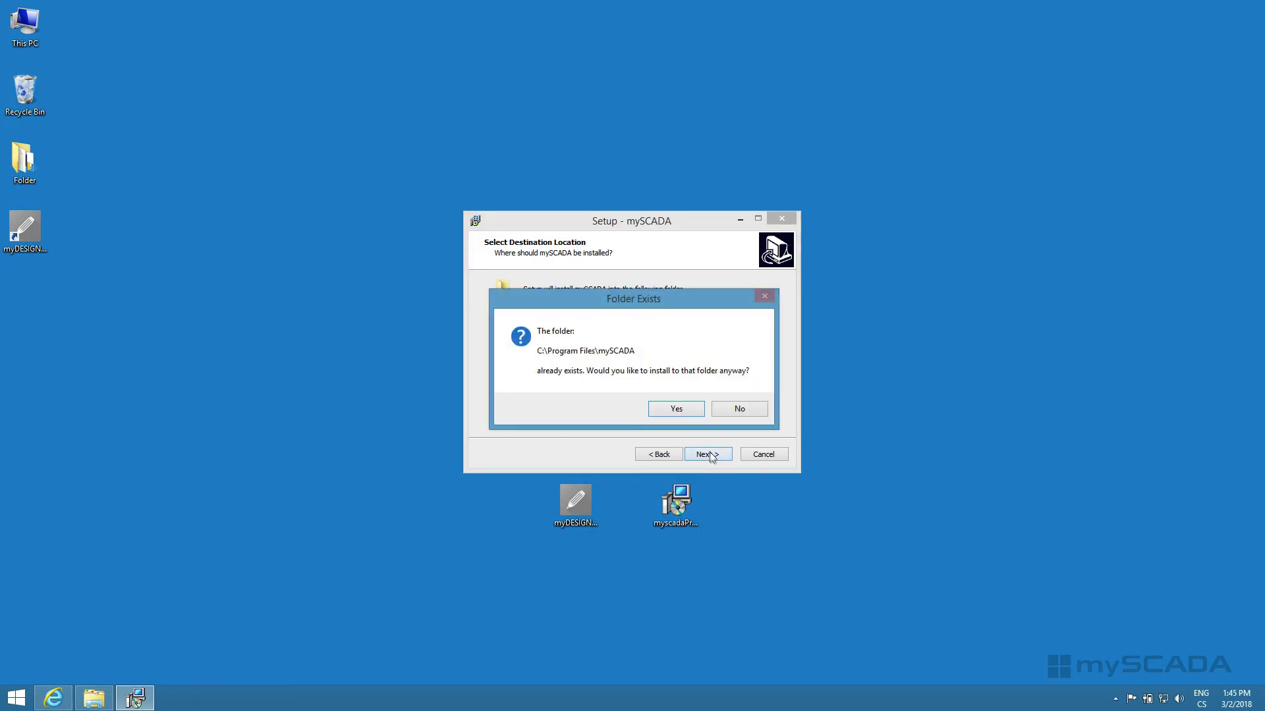
pyautogui.click(676, 409)
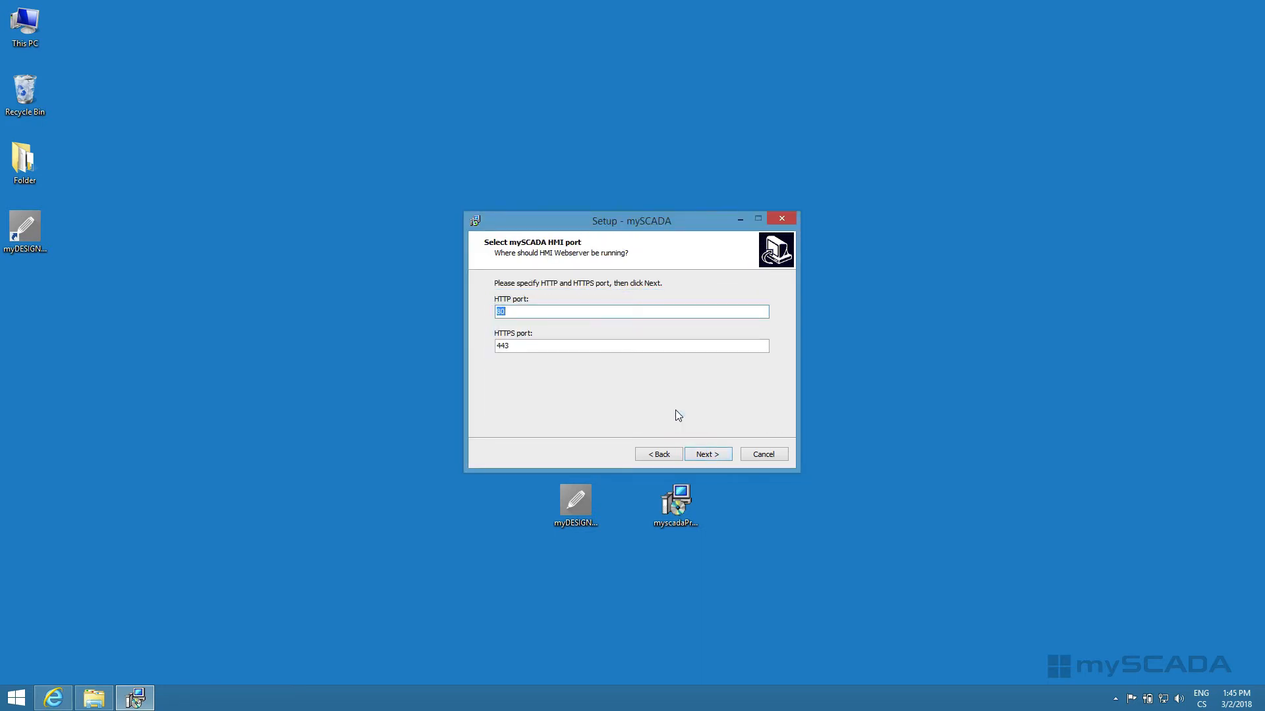
pyautogui.click(707, 454)
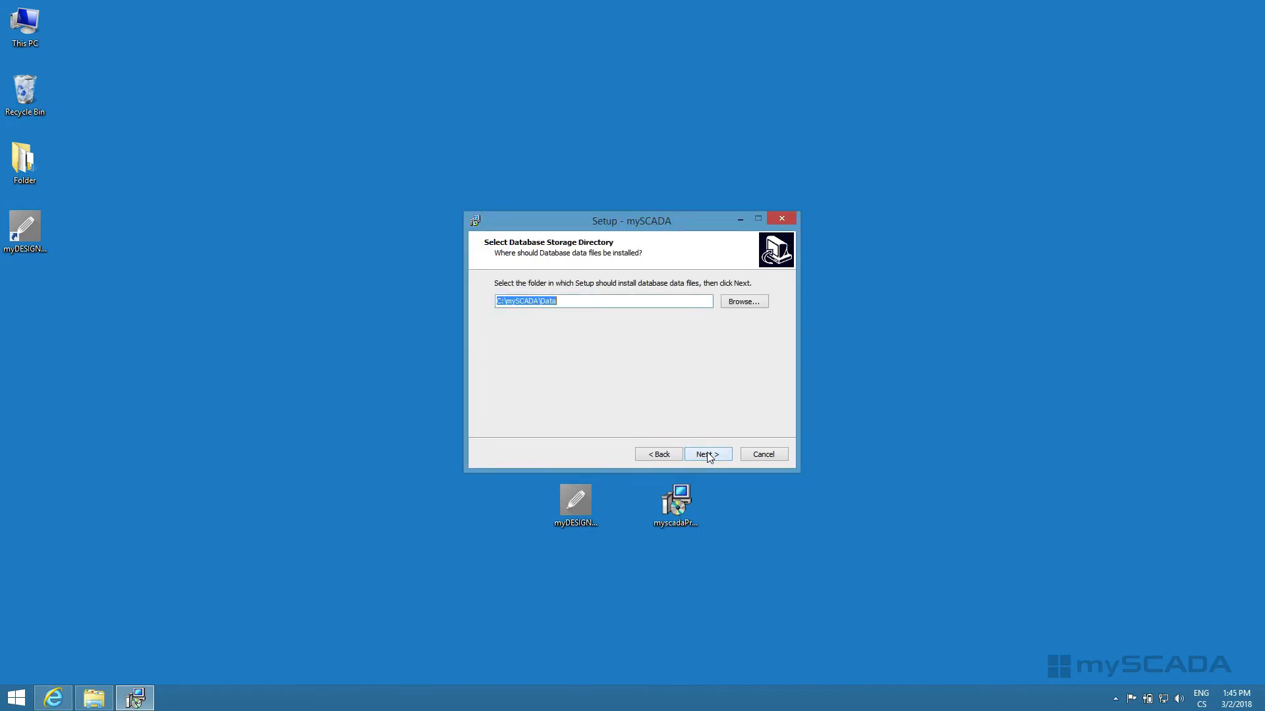
# Step: Keep C:\mySCADA\Data for the database, C:\mySCADA for projects and mySCADA as the Start Menu folder
pyautogui.click(708, 455)
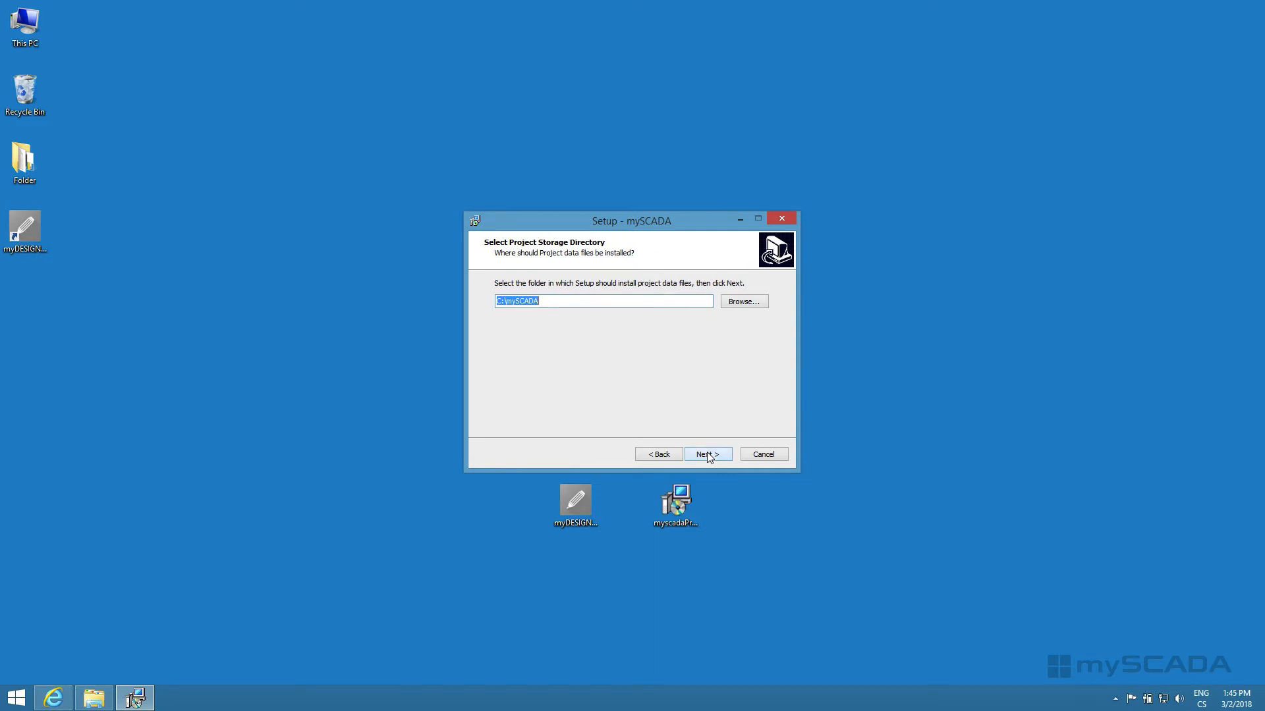
pyautogui.click(707, 455)
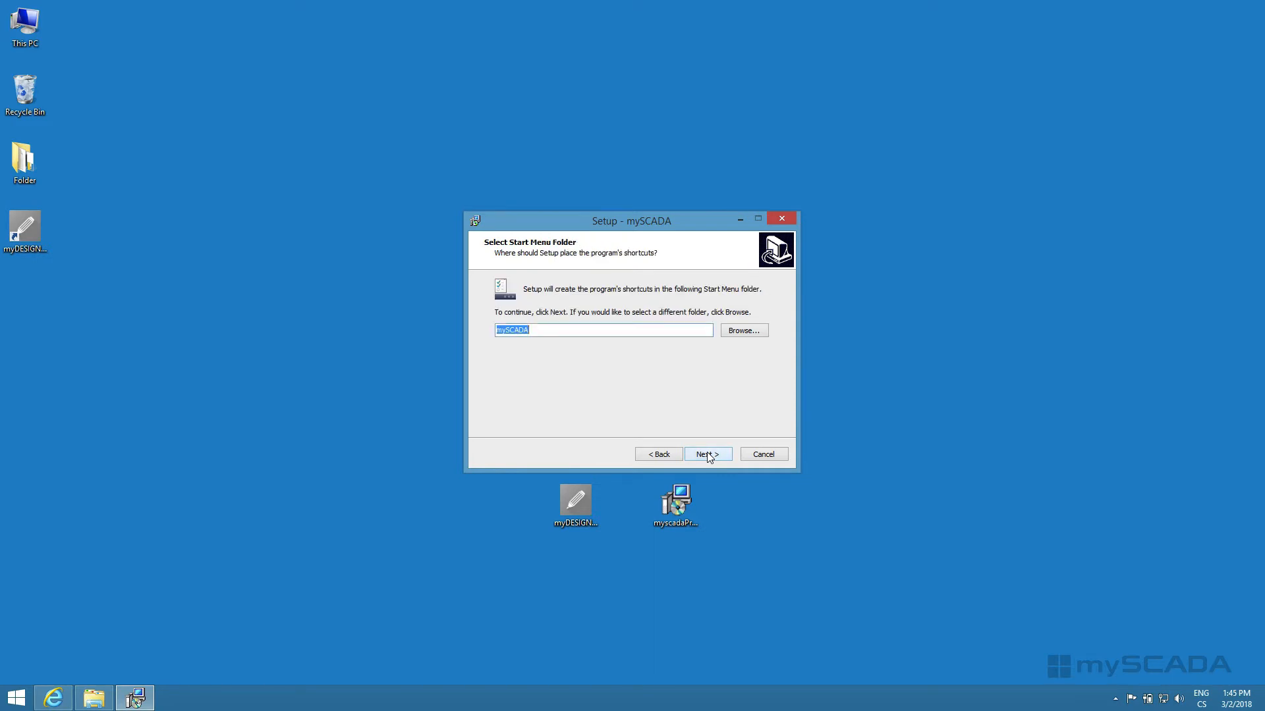
pyautogui.click(707, 455)
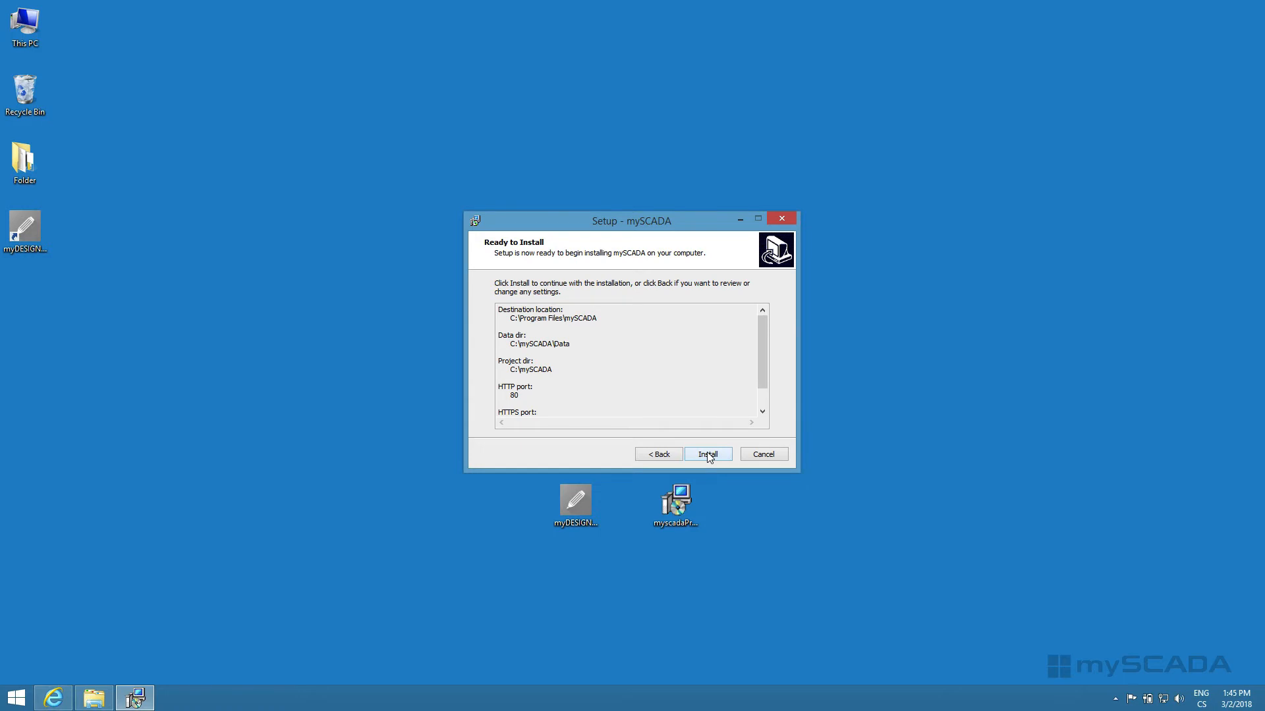
# Step: Install mySCADA and finish the setup by restarting the computer immediately
pyautogui.click(708, 454)
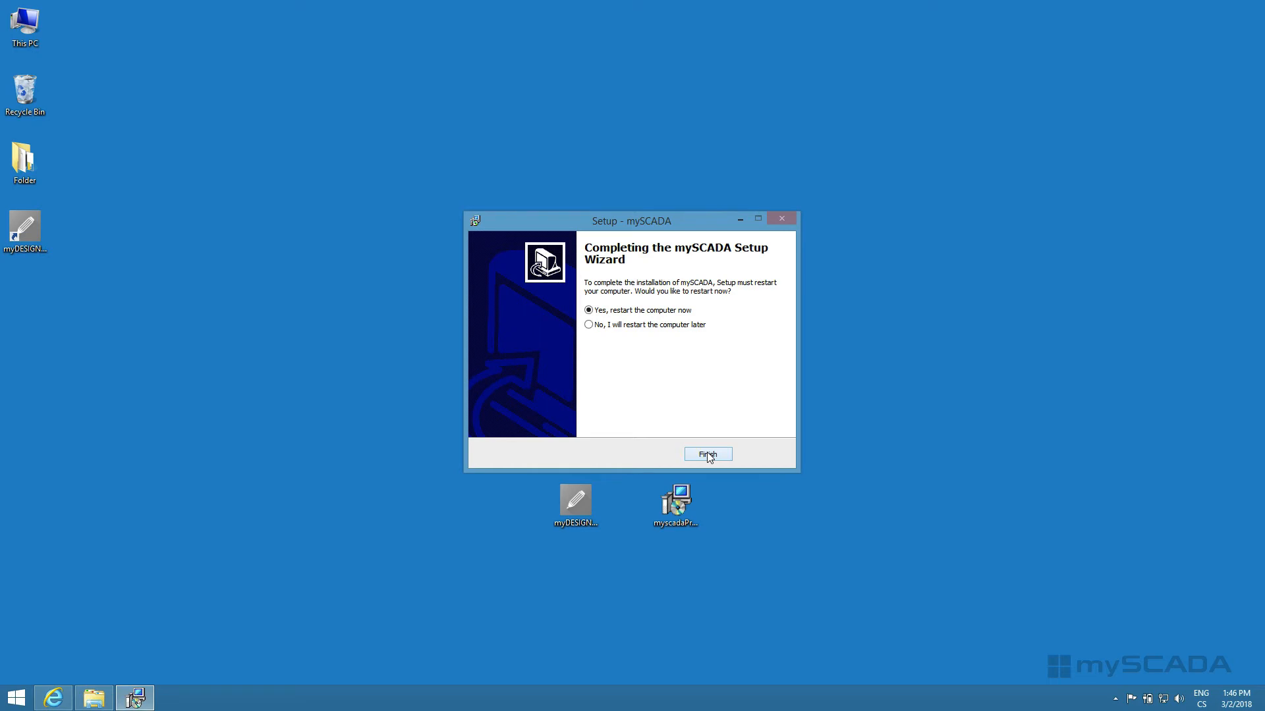
pyautogui.click(707, 455)
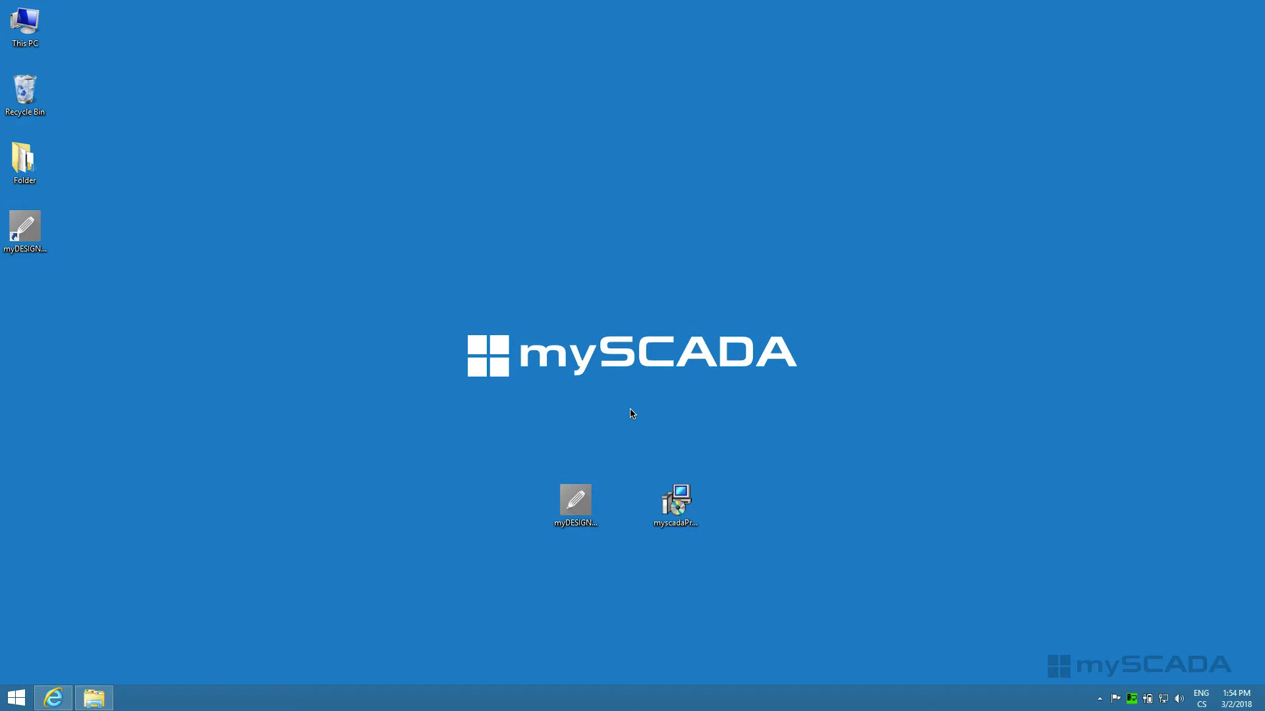
# Step: Review the myPRO manager's registration info, project settings, history logging options and module status, and minimize its window
pyautogui.click(1131, 699)
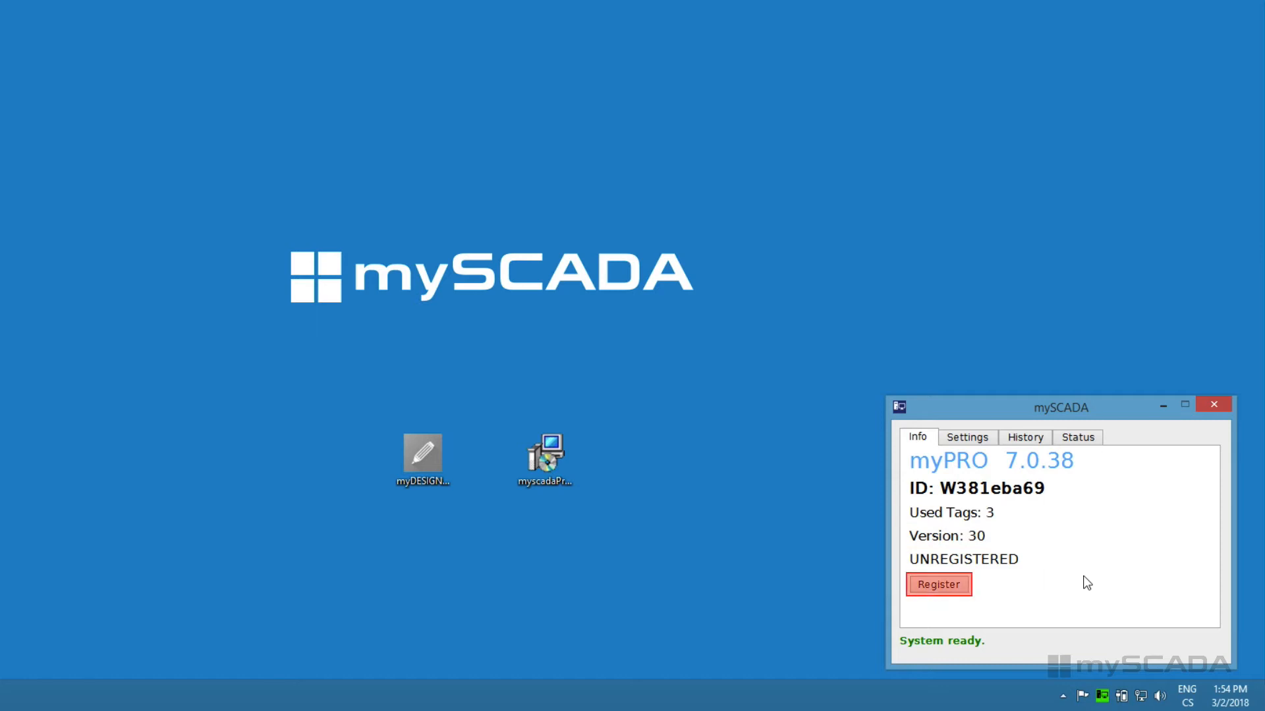
pyautogui.click(967, 441)
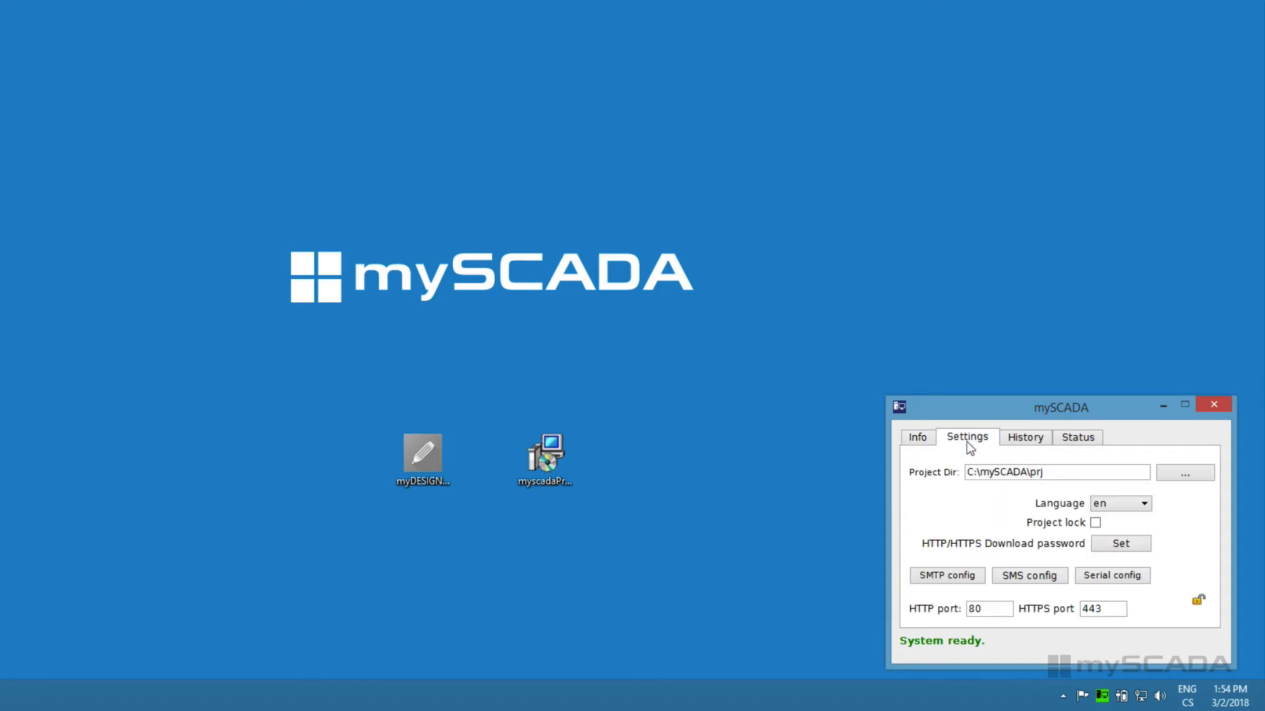
pyautogui.click(1027, 441)
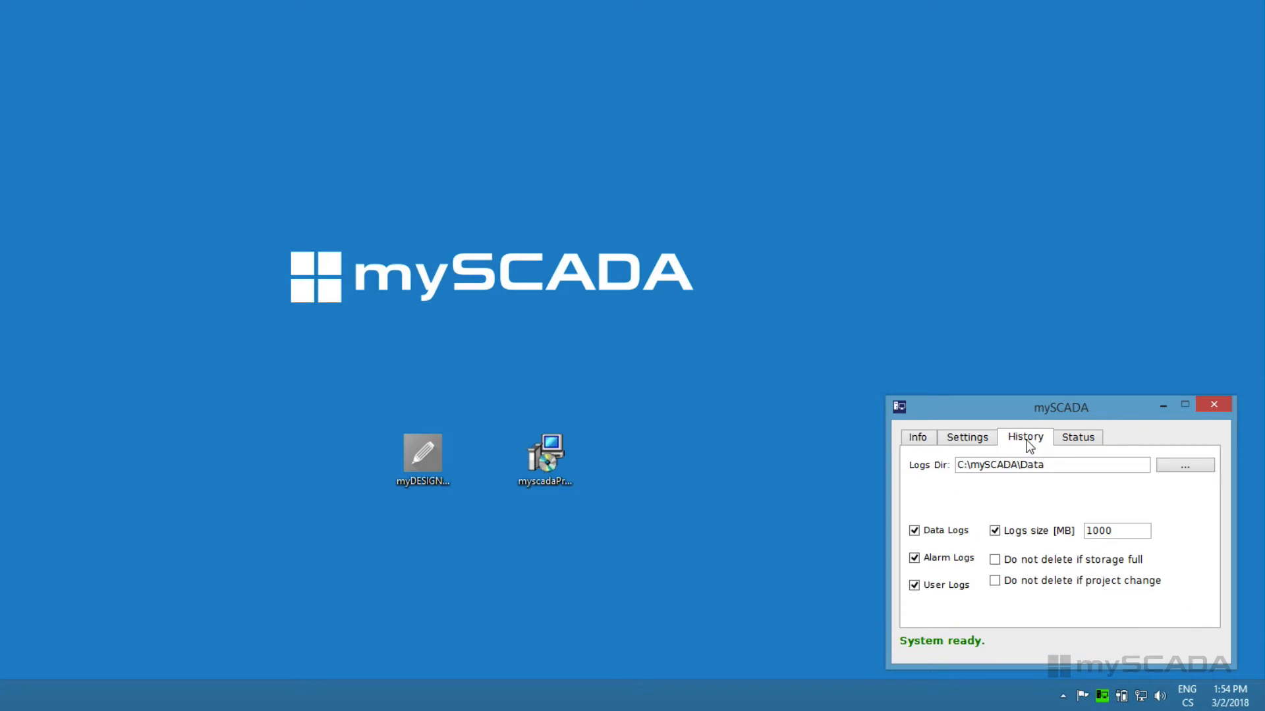
pyautogui.click(1078, 438)
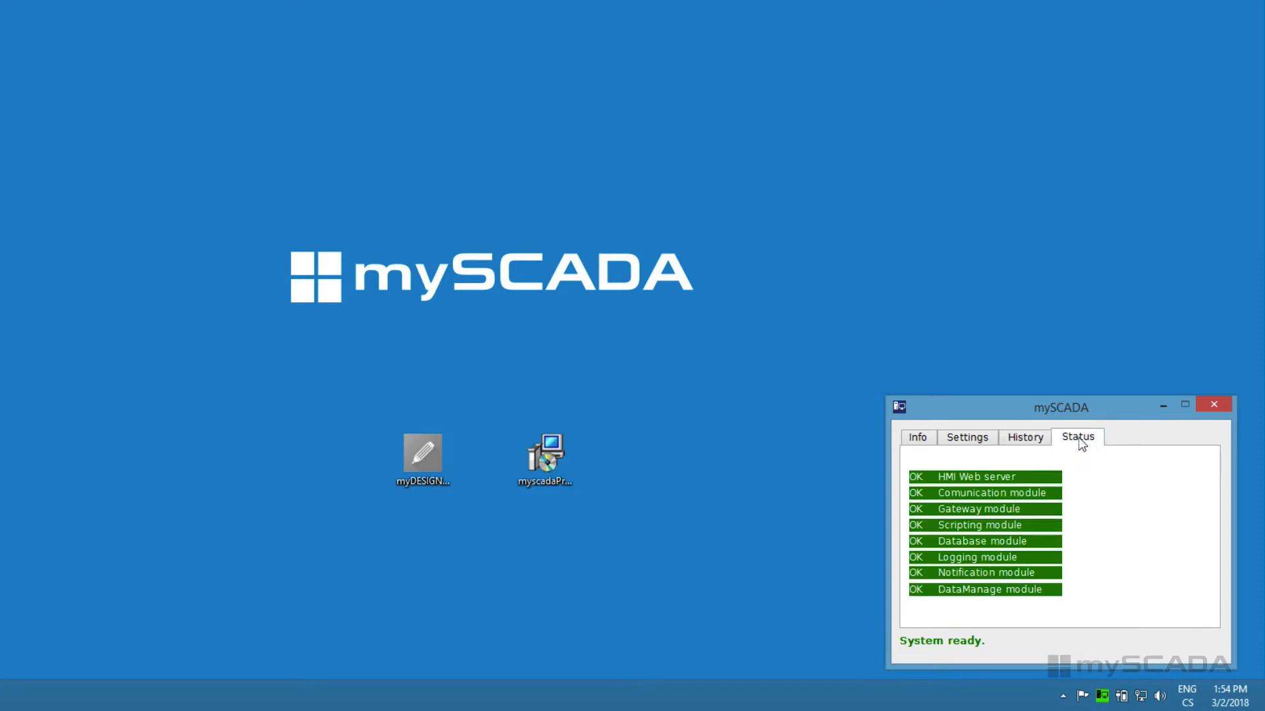
pyautogui.click(1162, 409)
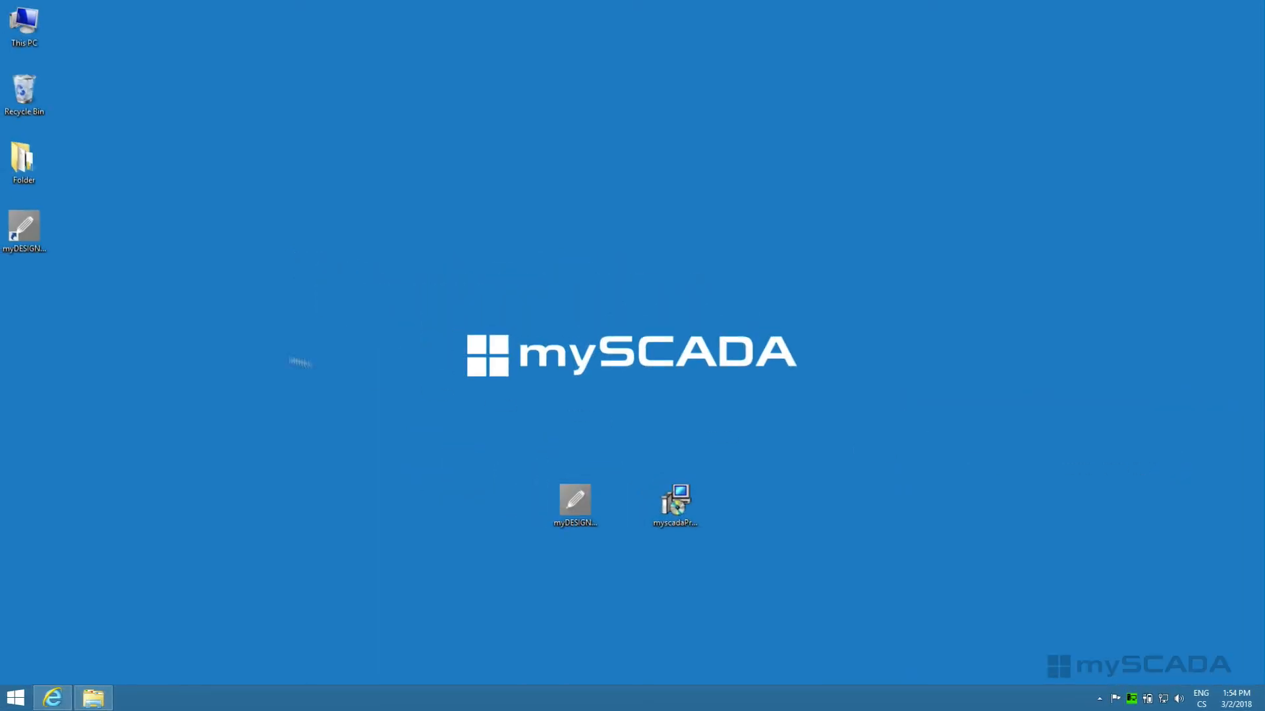
# Step: Launch myDESIGNER and create an empty project named mySCADA in the Documents folder
pyautogui.click(27, 231)
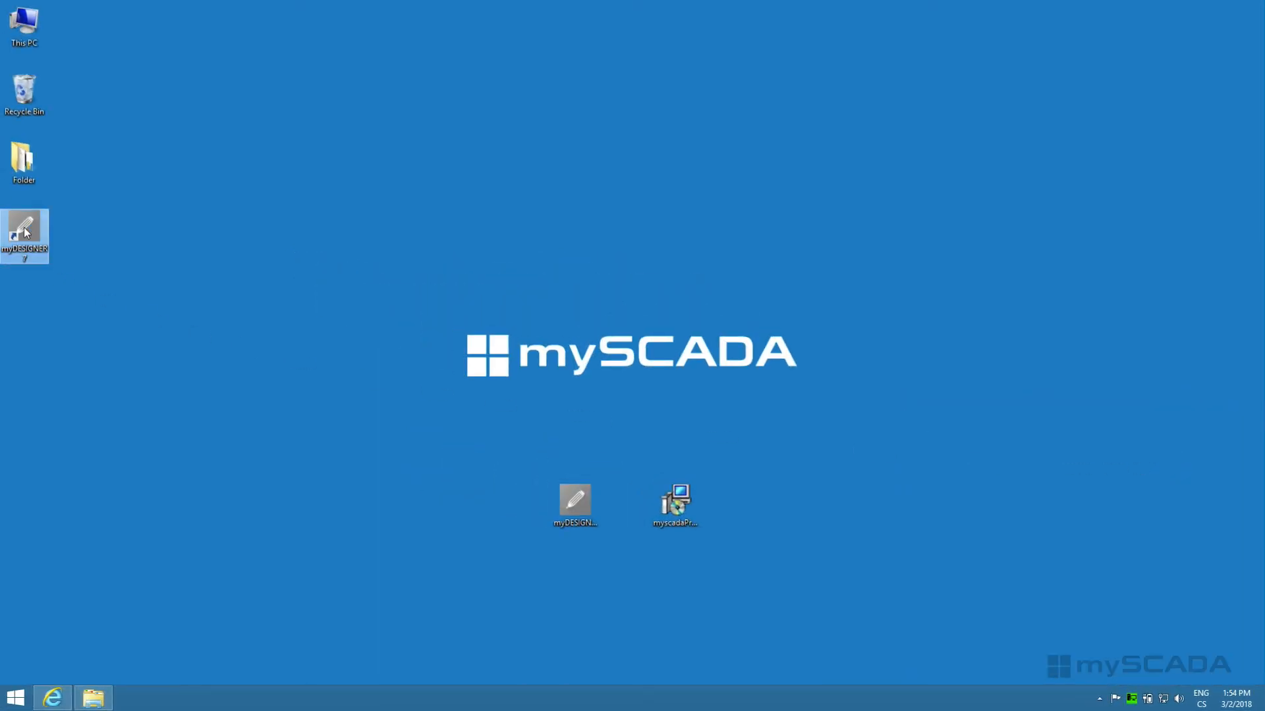
pyautogui.doubleClick(26, 232)
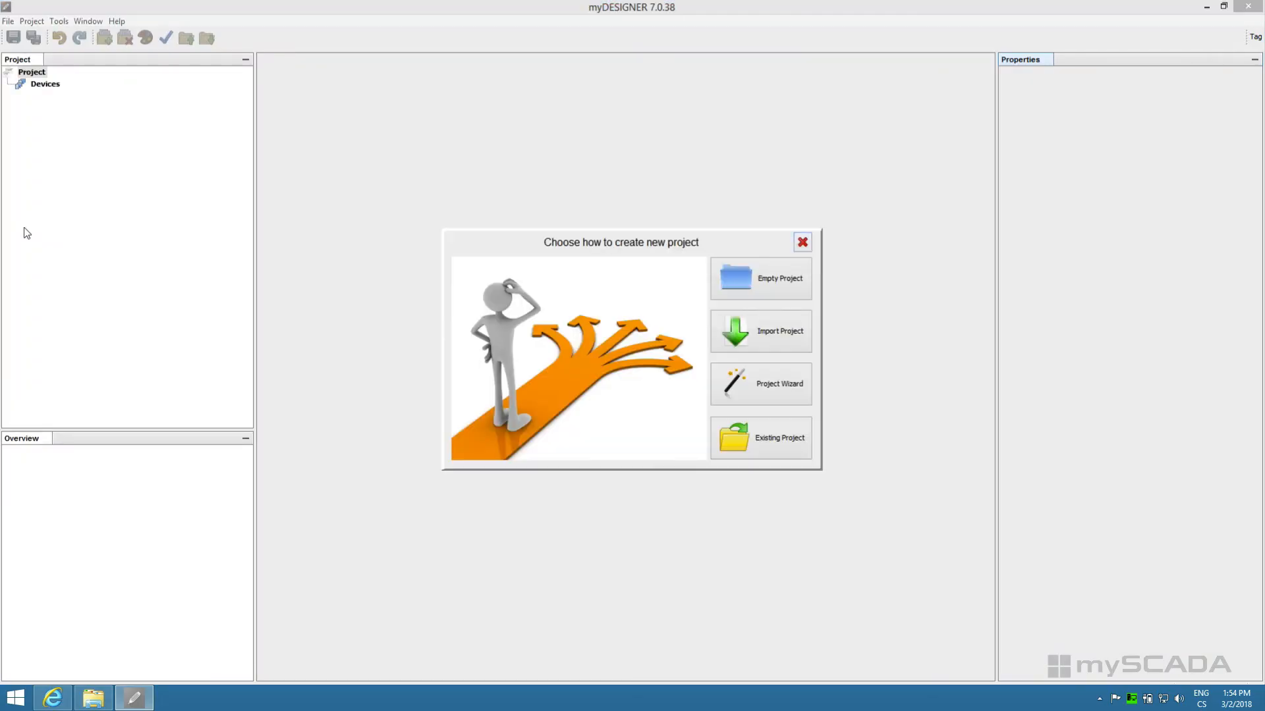
pyautogui.click(770, 284)
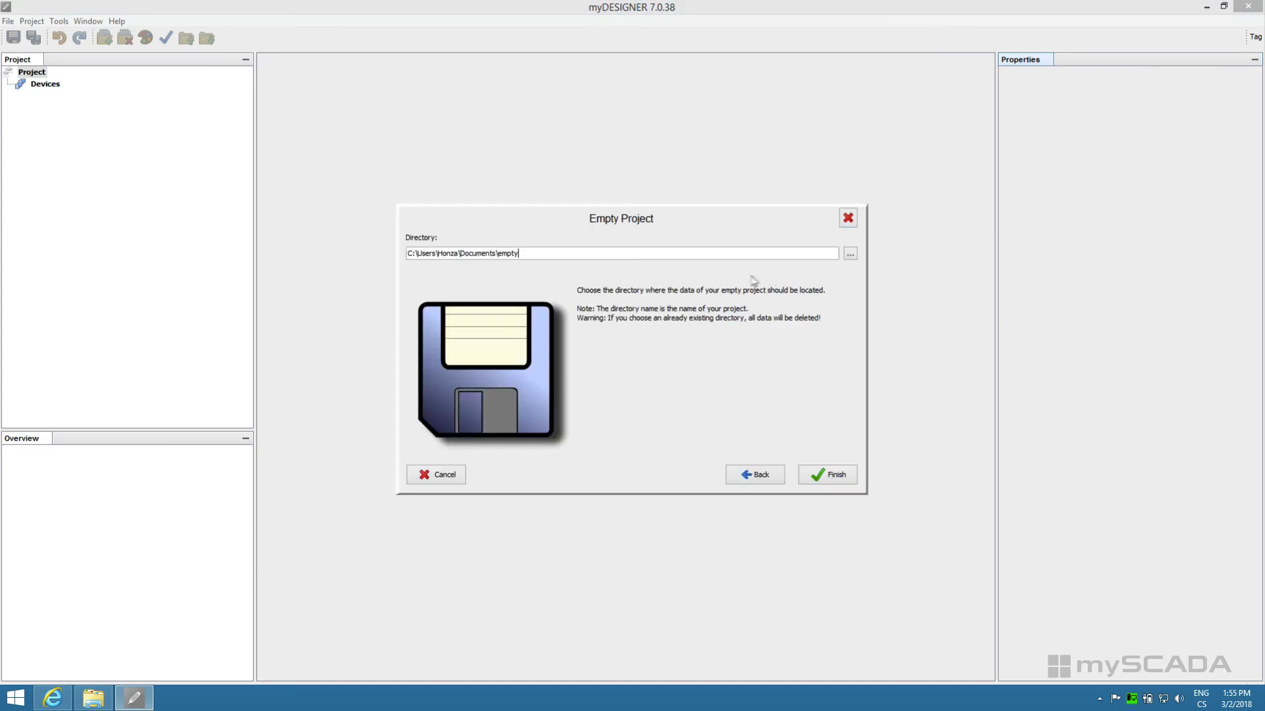
pyautogui.hotkey('ctrl', 'shift', 'Left')
pyautogui.write('mySCADA')
pyautogui.click(827, 475)
# Step: Add a new view named view to the mySCADA project, 16:10 landscape at 1280x800 with a 1000 ms refresh
pyautogui.click(50, 88)
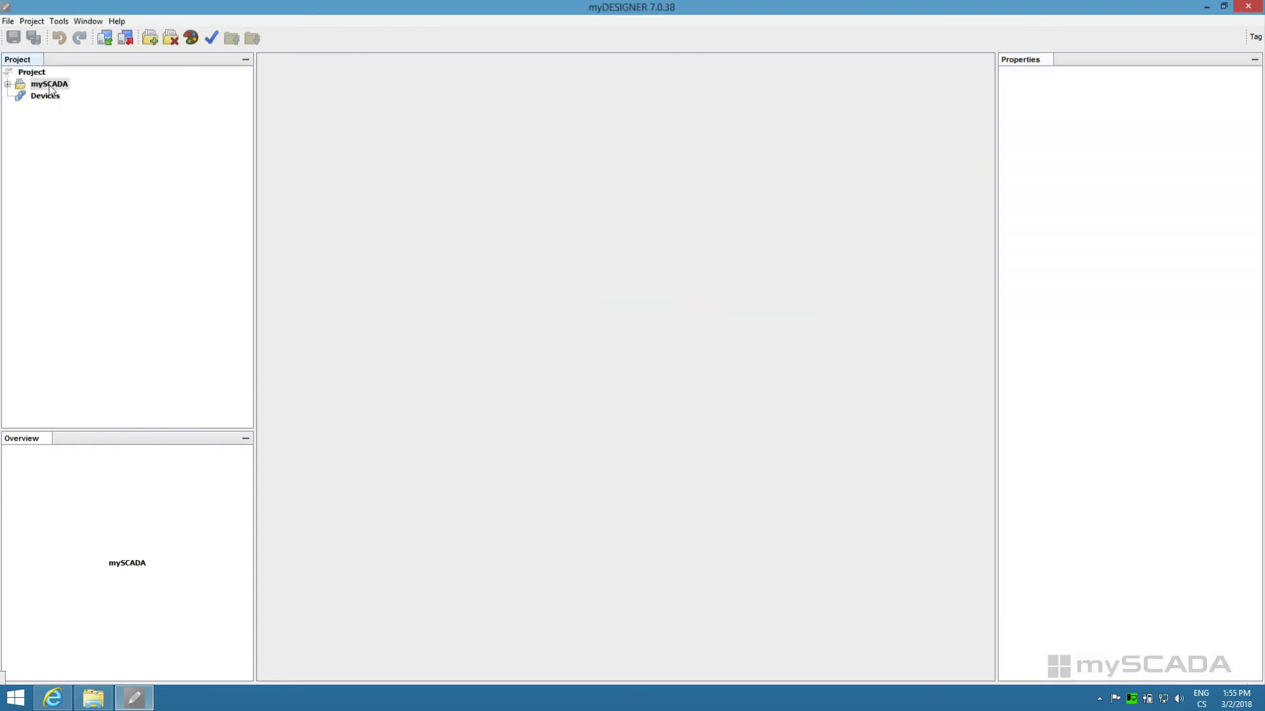
pyautogui.click(8, 85)
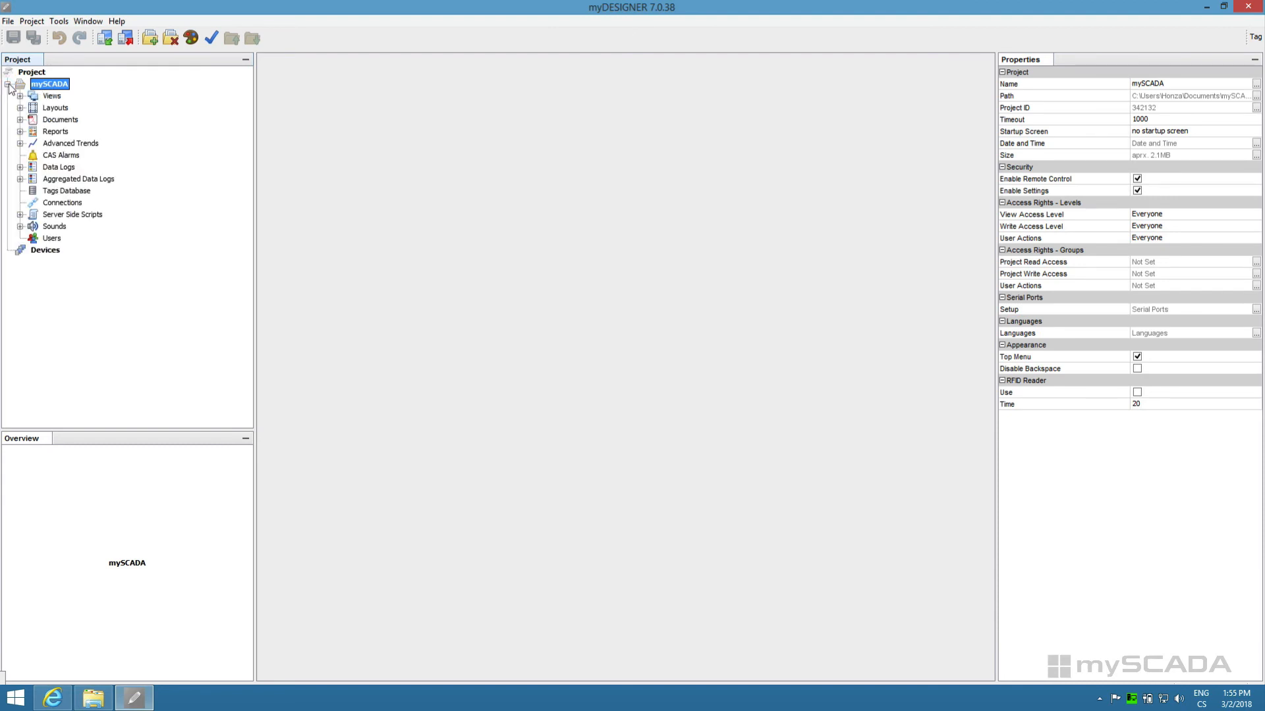
pyautogui.click(52, 96)
pyautogui.click(170, 39)
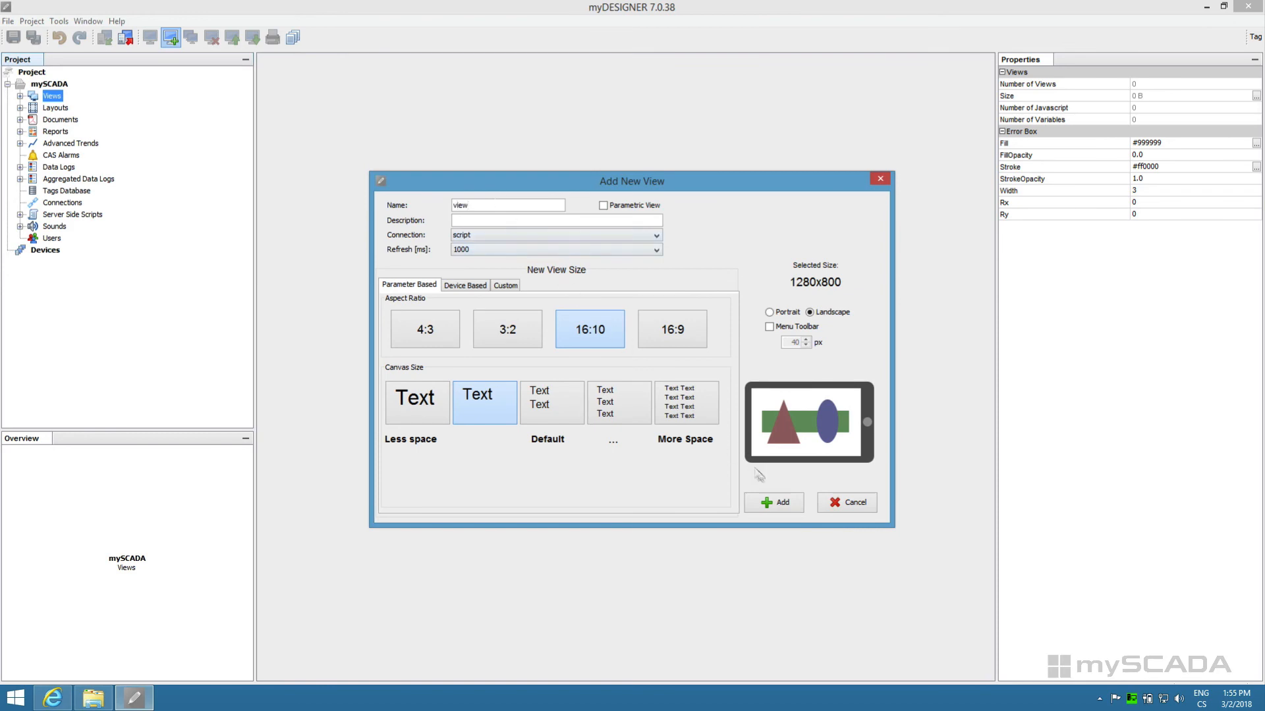
pyautogui.click(777, 504)
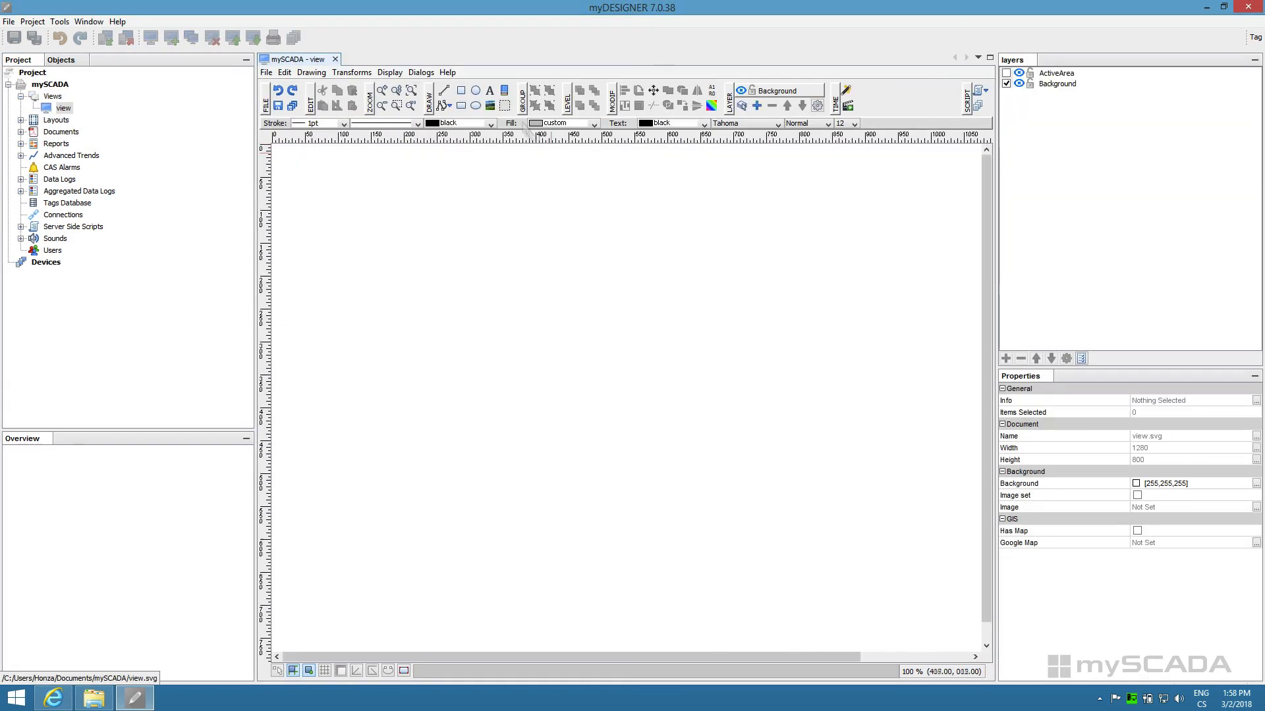
# Step: Place a text element reading "my new project" near the middle of the view's canvas
pyautogui.click(488, 92)
pyautogui.click(608, 392)
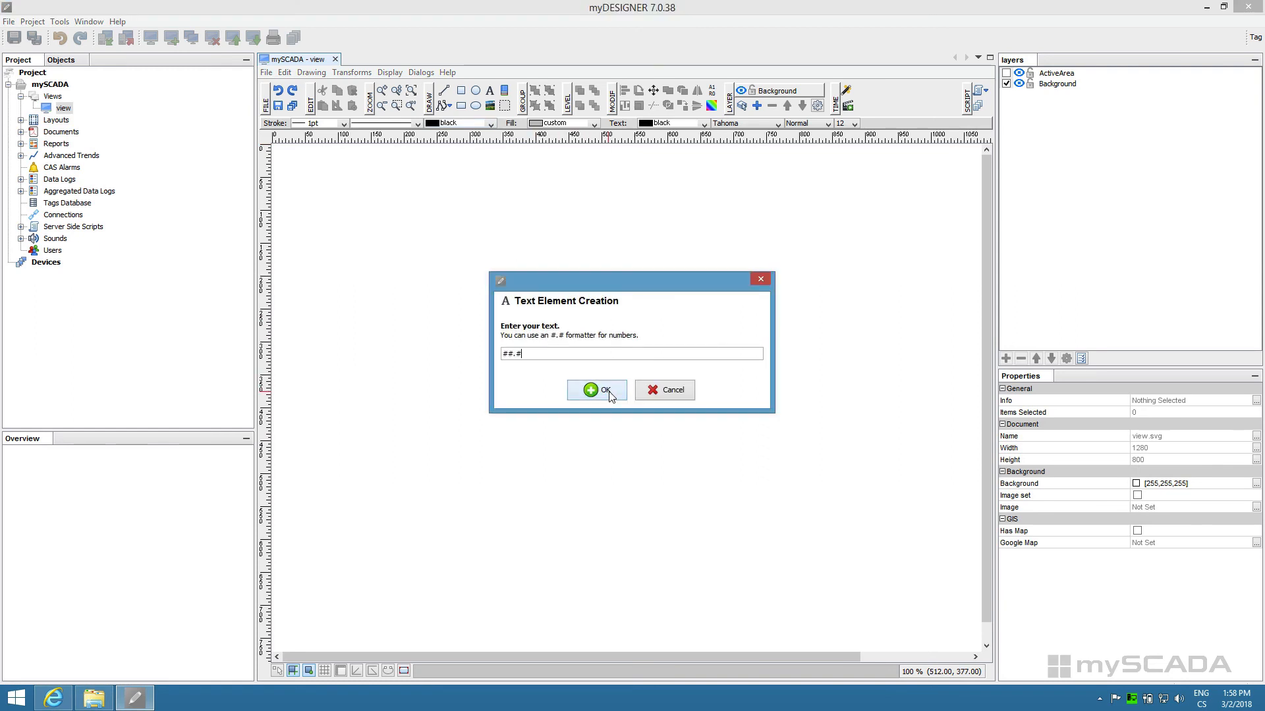
pyautogui.moveTo(521, 353); pyautogui.dragTo(490, 352)
pyautogui.write('my new project')
pyautogui.click(593, 390)
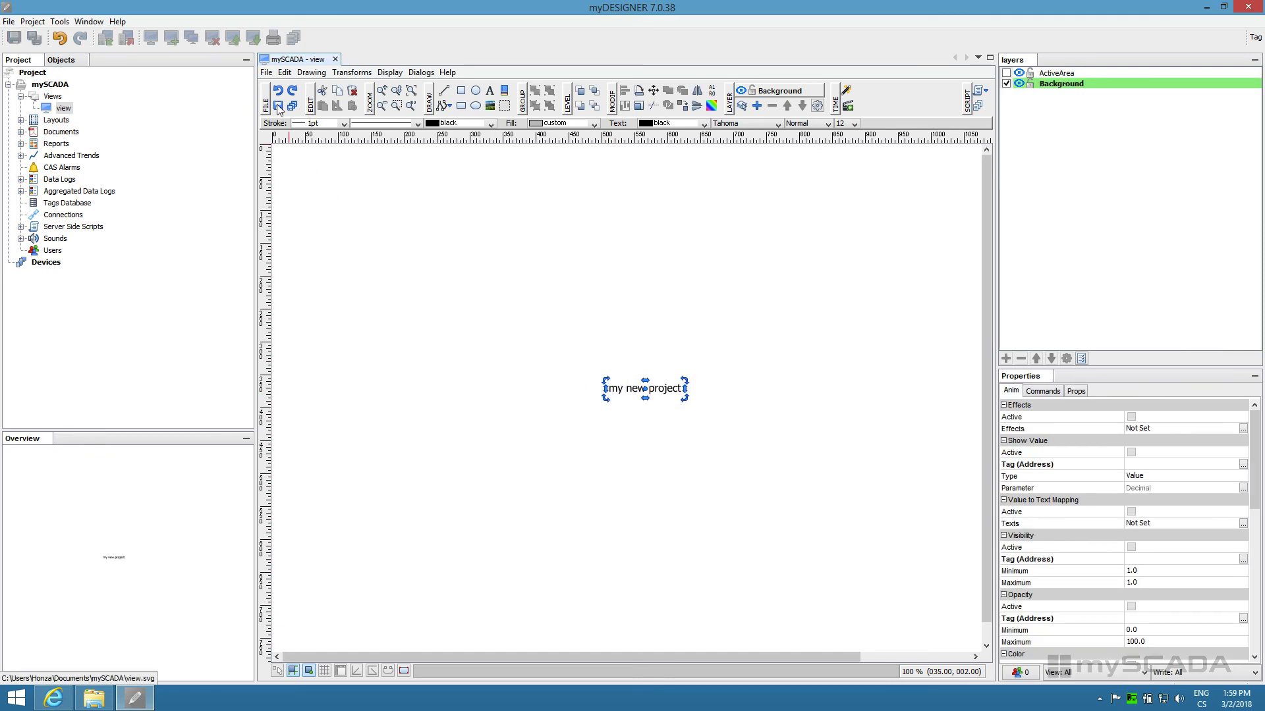
# Step: Download the mySCADA project to the device This Computer - FTP with fonts embedded
pyautogui.click(60, 84)
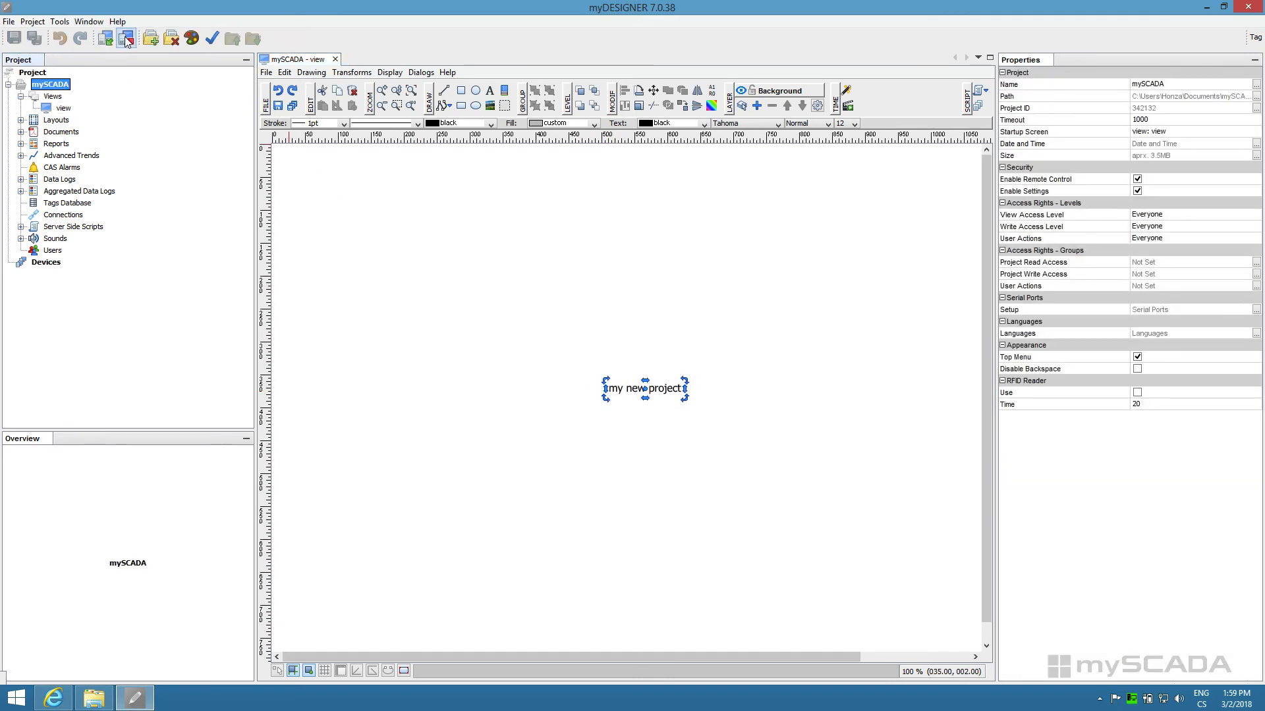
pyautogui.click(125, 38)
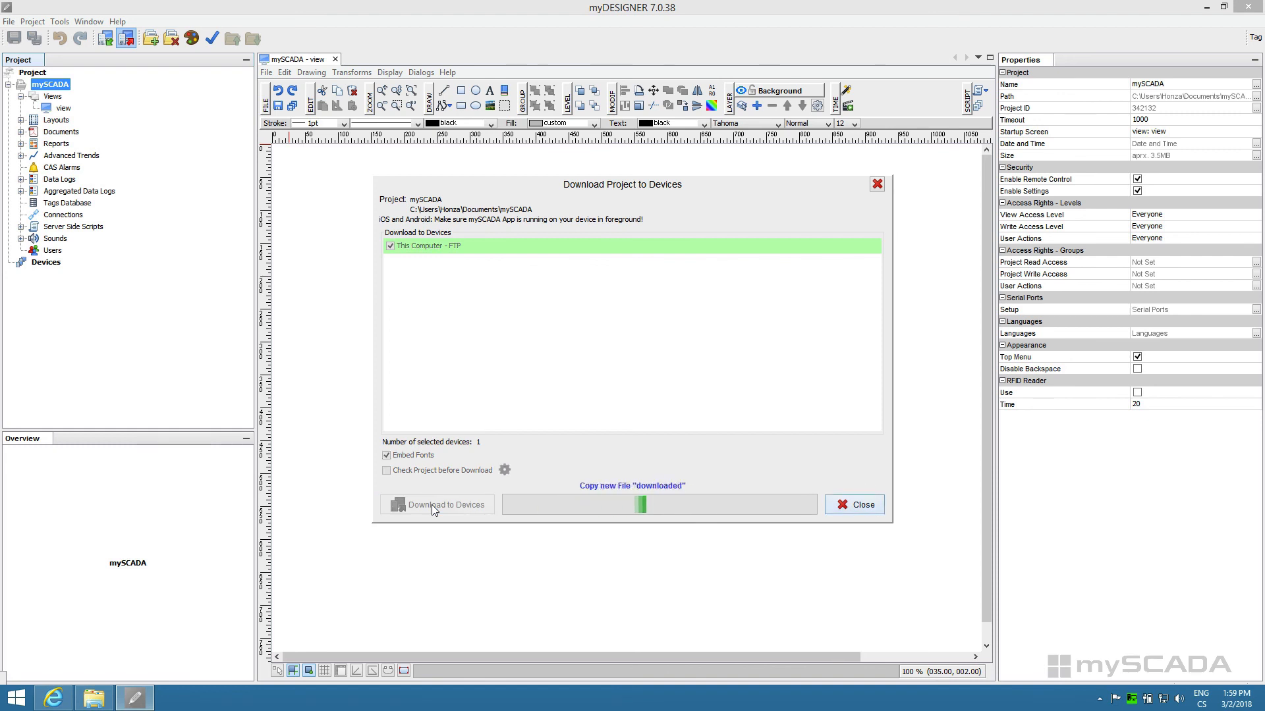
pyautogui.click(631, 375)
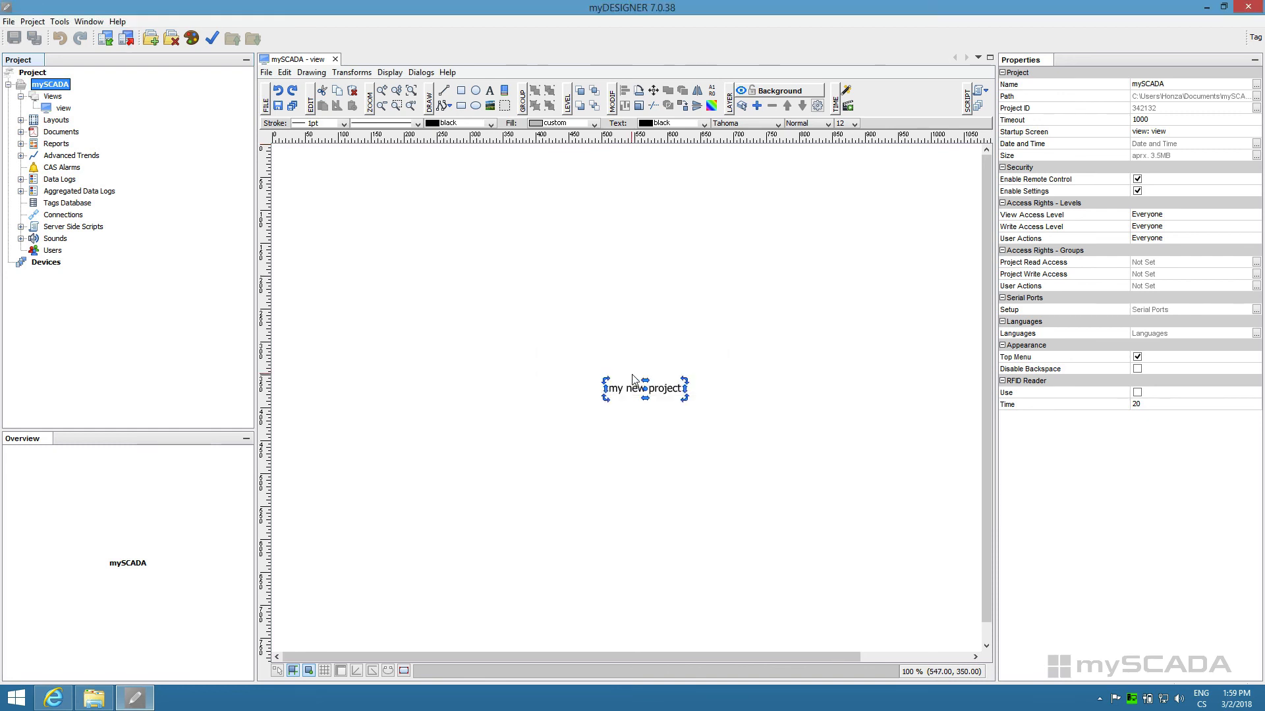
# Step: Switch to Internet Explorer and load localhost to open the mySCADA HMI page
pyautogui.click(54, 699)
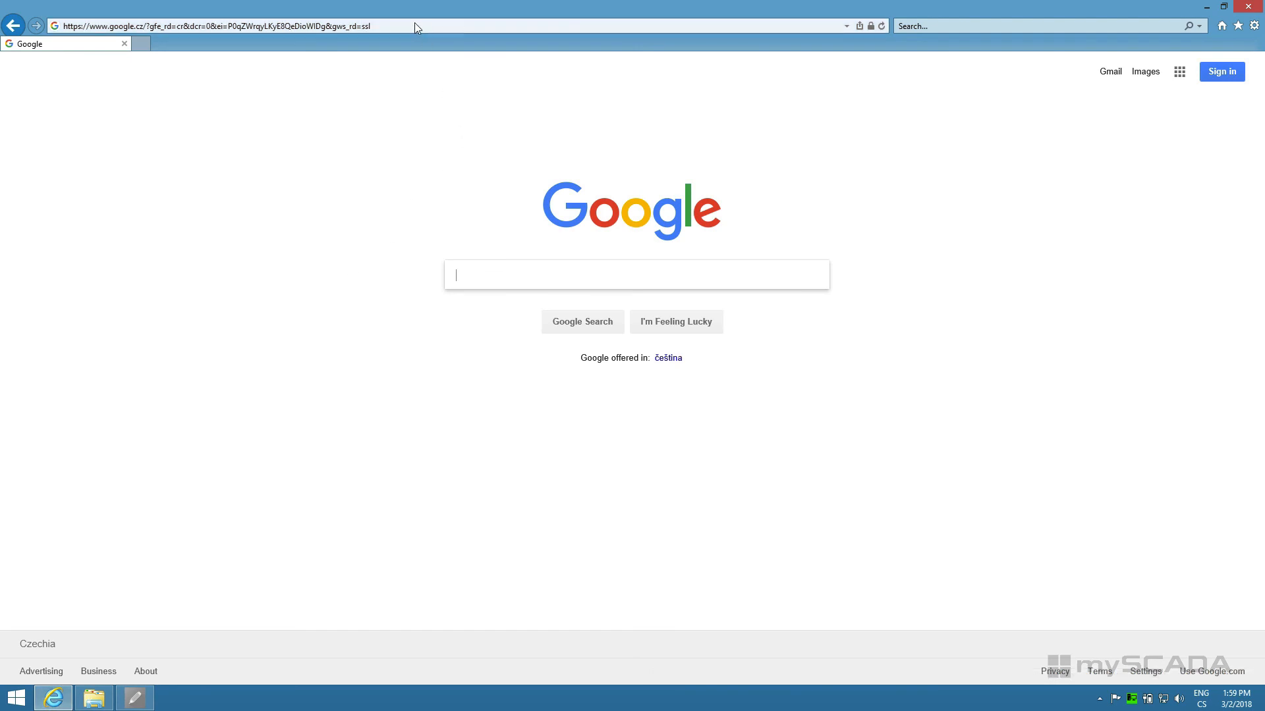
pyautogui.click(415, 27)
pyautogui.write('localh')
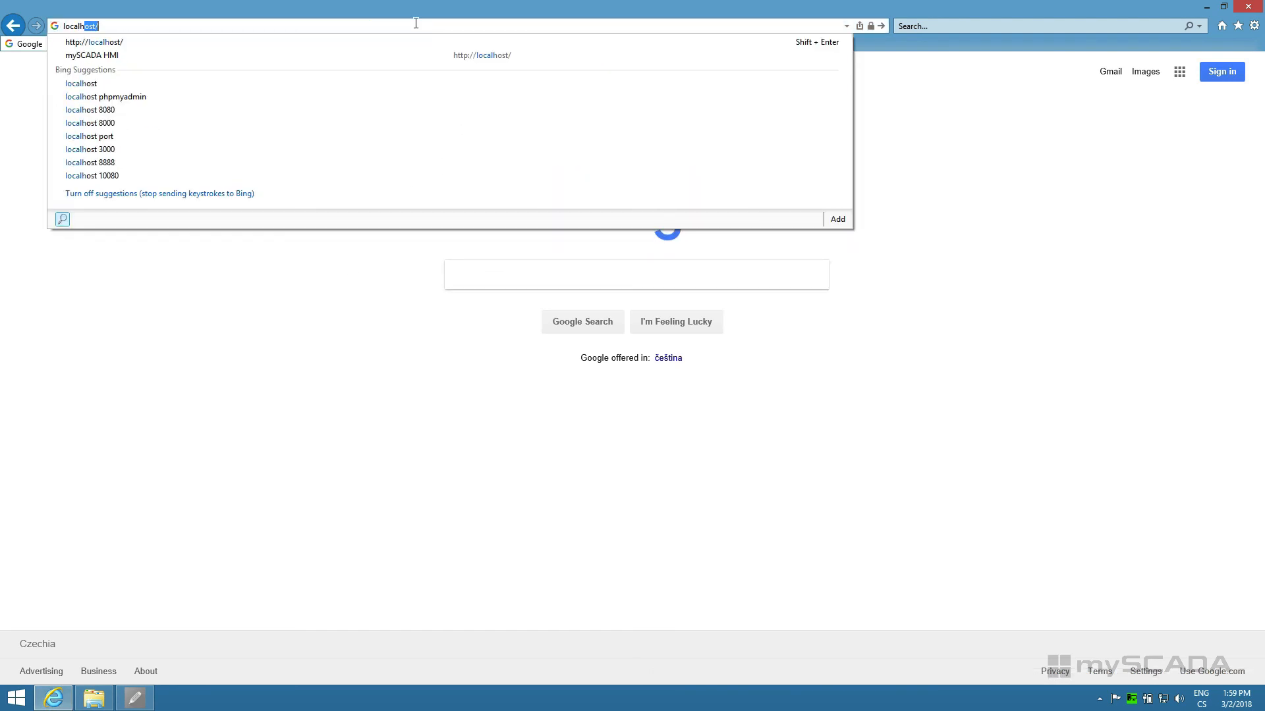
pyautogui.write('ost')
pyautogui.press('Return')
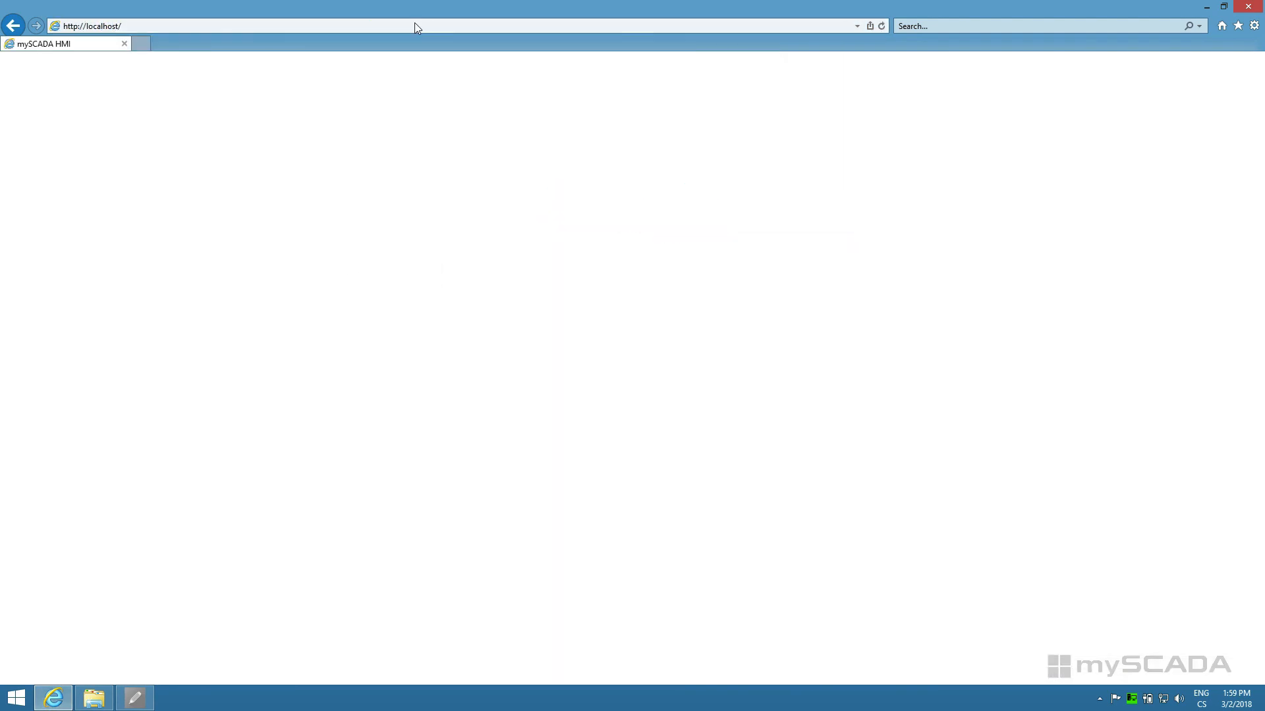